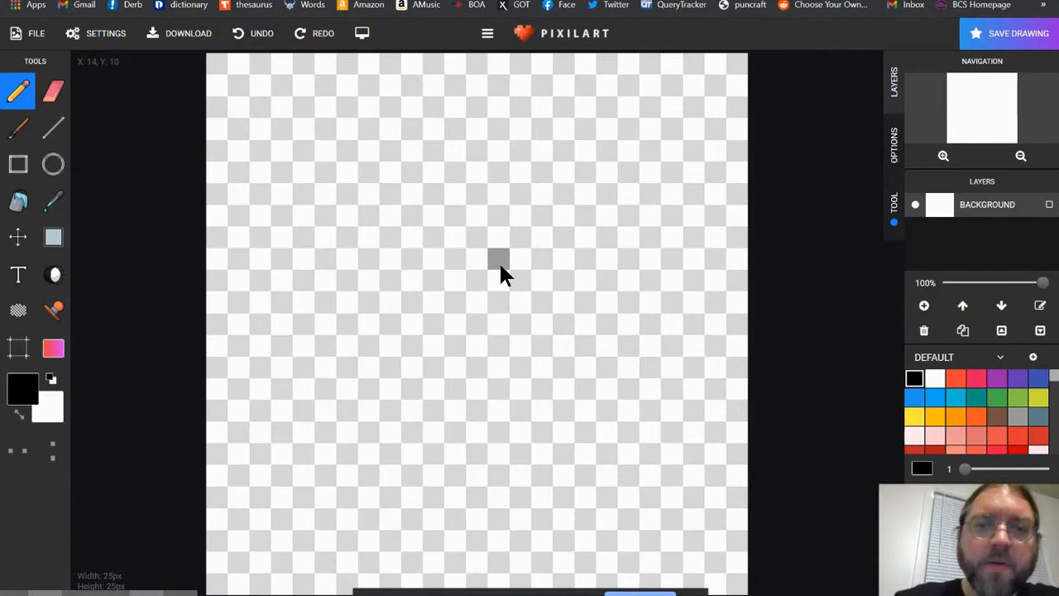
# Draw a black circular outline about 16 pixels wide in the middle of the canvas and fill it with yellow
pyautogui.moveTo(563, 172)
pyautogui.mouseDown()
pyautogui.moveTo(497, 128)
pyautogui.moveTo(321, 274)
pyautogui.moveTo(390, 452)
pyautogui.moveTo(607, 386)
pyautogui.moveTo(579, 174)
pyautogui.mouseUp()
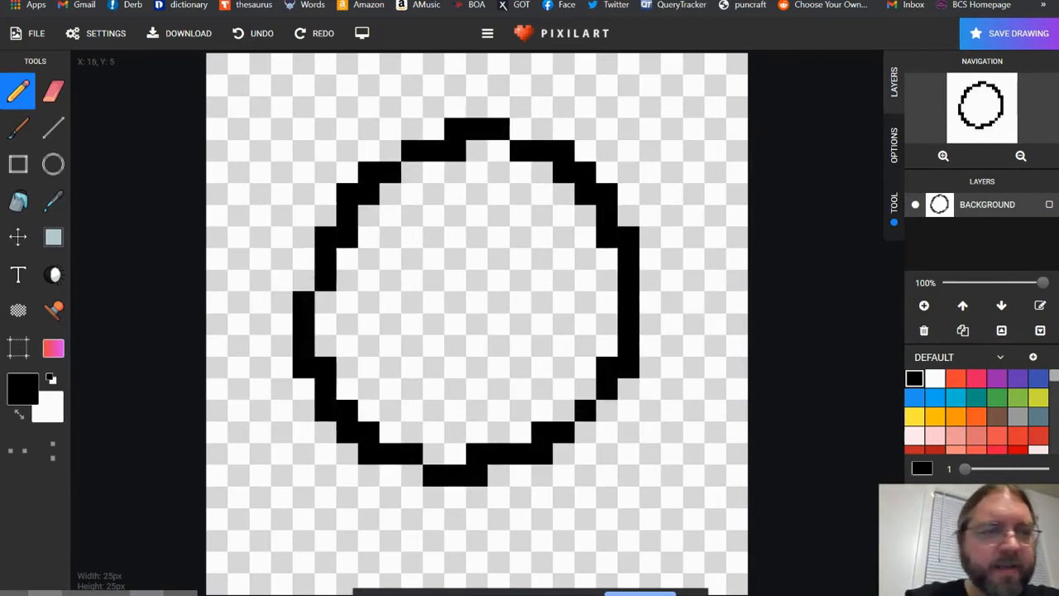
pyautogui.click(53, 201)
pyautogui.click(18, 201)
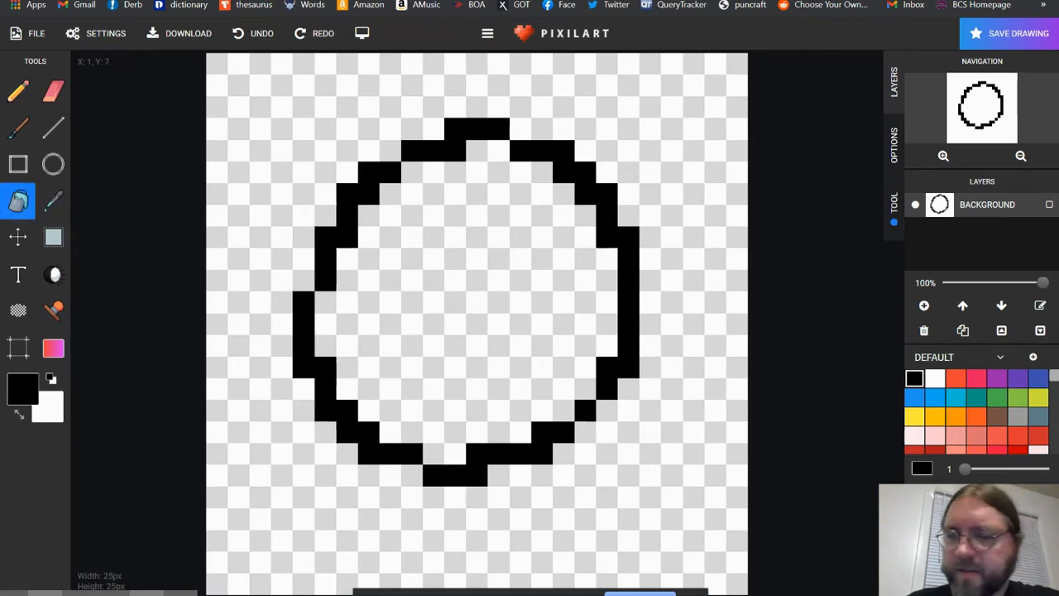
pyautogui.click(914, 434)
pyautogui.click(915, 416)
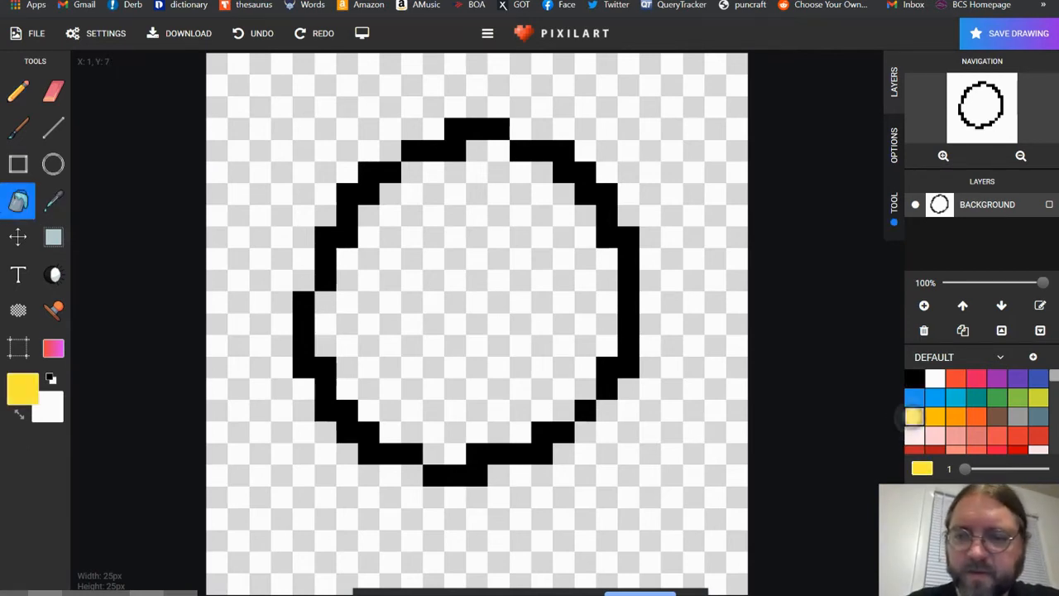
pyautogui.click(455, 302)
# Draw two solid white eyes with the pencil in the upper half of the yellow face and dismiss the advertisement
pyautogui.press('p')
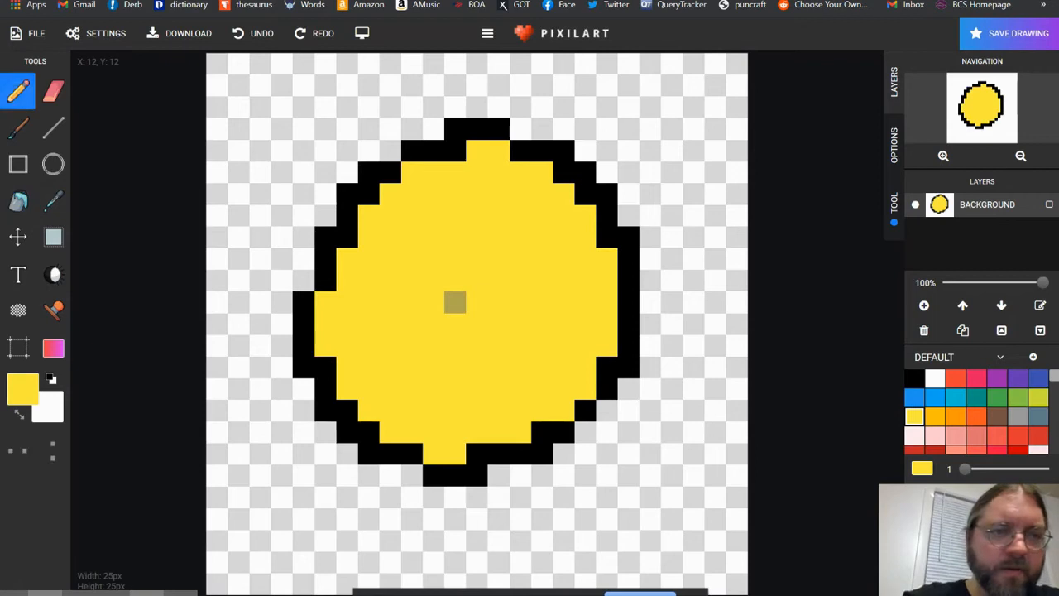
pyautogui.click(934, 378)
pyautogui.moveTo(411, 235)
pyautogui.mouseDown()
pyautogui.moveTo(387, 284)
pyautogui.moveTo(456, 264)
pyautogui.moveTo(389, 264)
pyautogui.moveTo(440, 262)
pyautogui.moveTo(367, 281)
pyautogui.moveTo(441, 289)
pyautogui.moveTo(414, 285)
pyautogui.mouseUp()
pyautogui.moveTo(563, 248)
pyautogui.mouseDown()
pyautogui.moveTo(511, 261)
pyautogui.moveTo(565, 246)
pyautogui.moveTo(551, 300)
pyautogui.moveTo(542, 289)
pyautogui.mouseUp()
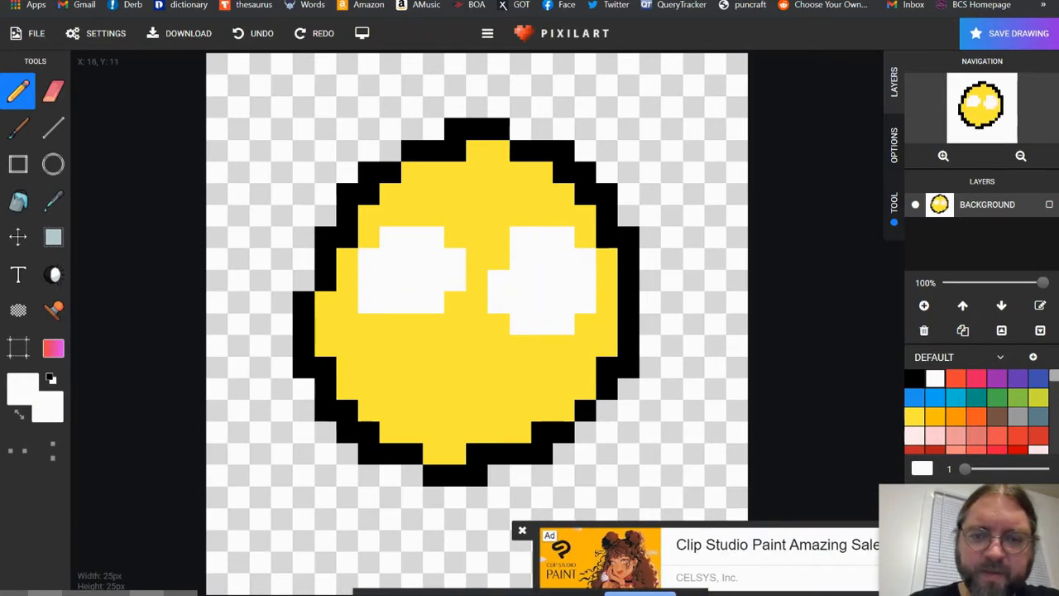
pyautogui.click(522, 530)
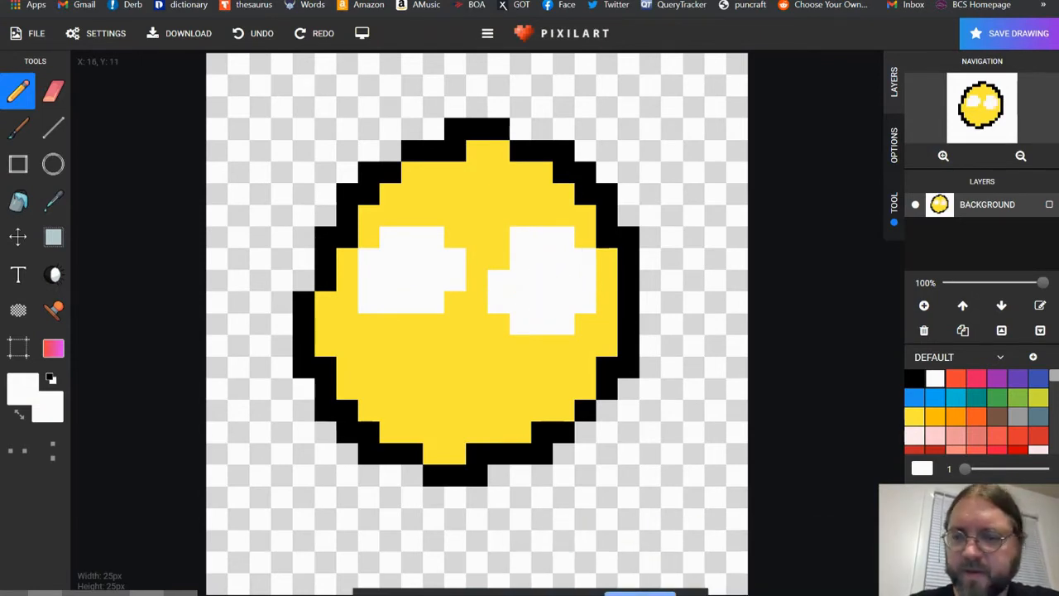
# Draw a black curved mouth and black pupils at the upper edges of both eyes
pyautogui.click(914, 379)
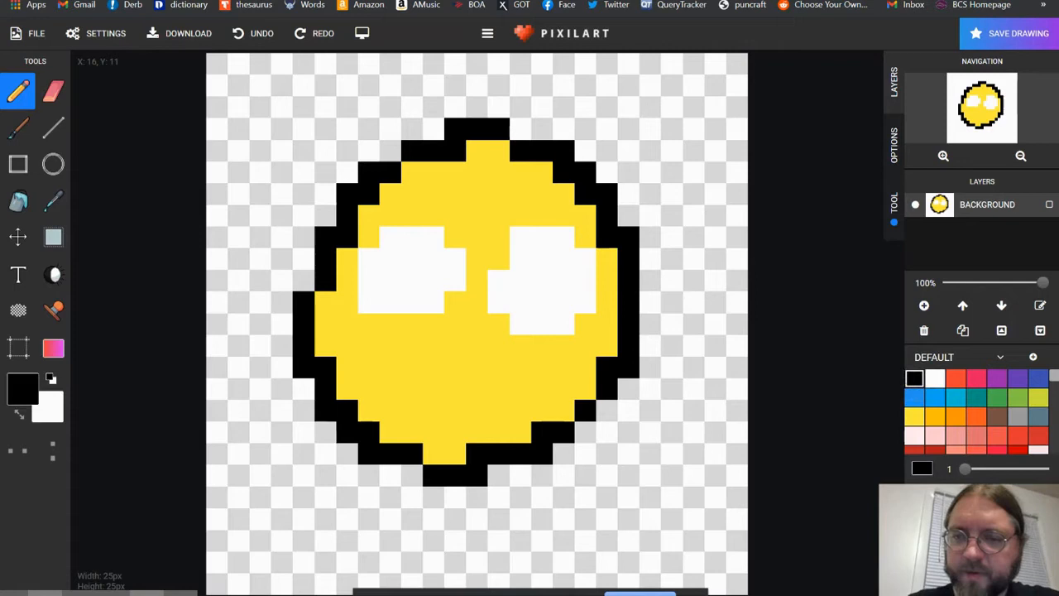
pyautogui.moveTo(368, 366); pyautogui.dragTo(564, 366)
pyautogui.moveTo(411, 236)
pyautogui.mouseDown()
pyautogui.moveTo(441, 260)
pyautogui.moveTo(411, 258)
pyautogui.mouseUp()
pyautogui.moveTo(541, 235); pyautogui.dragTo(585, 259)
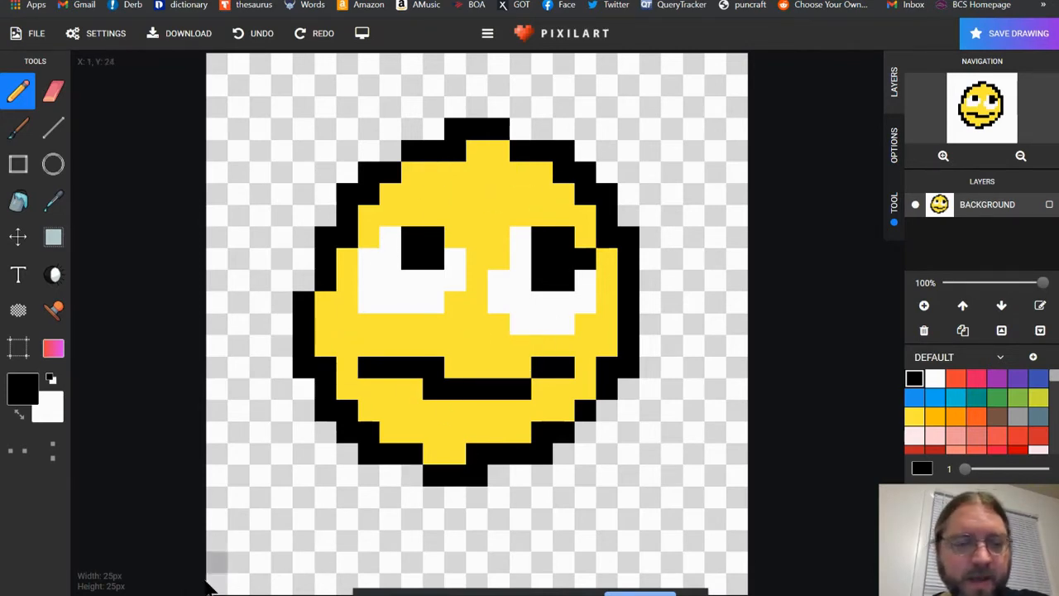
# Add a blank second frame, trace the face's circular outline in black over the ghost image, and fill it with yellow
pyautogui.click(101, 594)
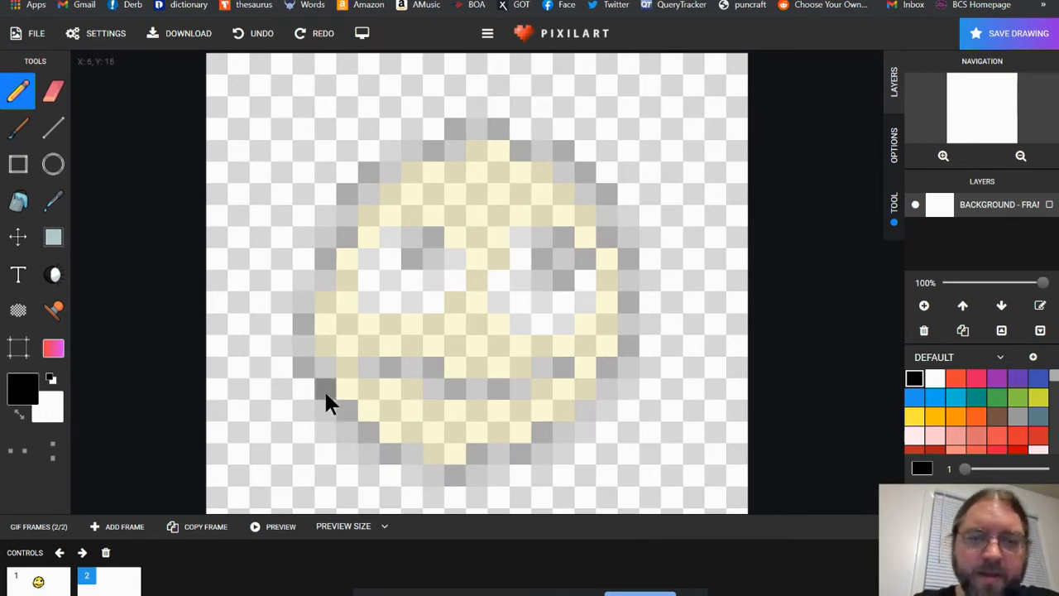
pyautogui.moveTo(542, 431)
pyautogui.mouseDown()
pyautogui.moveTo(496, 451)
pyautogui.moveTo(350, 409)
pyautogui.moveTo(325, 252)
pyautogui.moveTo(484, 149)
pyautogui.moveTo(625, 228)
pyautogui.moveTo(604, 402)
pyautogui.moveTo(543, 431)
pyautogui.mouseUp()
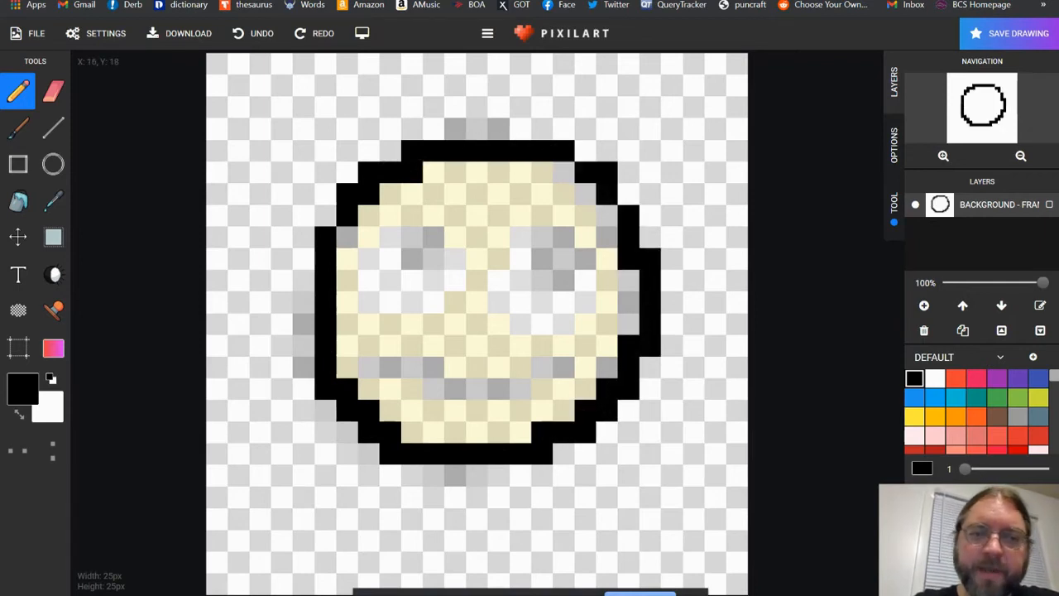
pyautogui.click(18, 201)
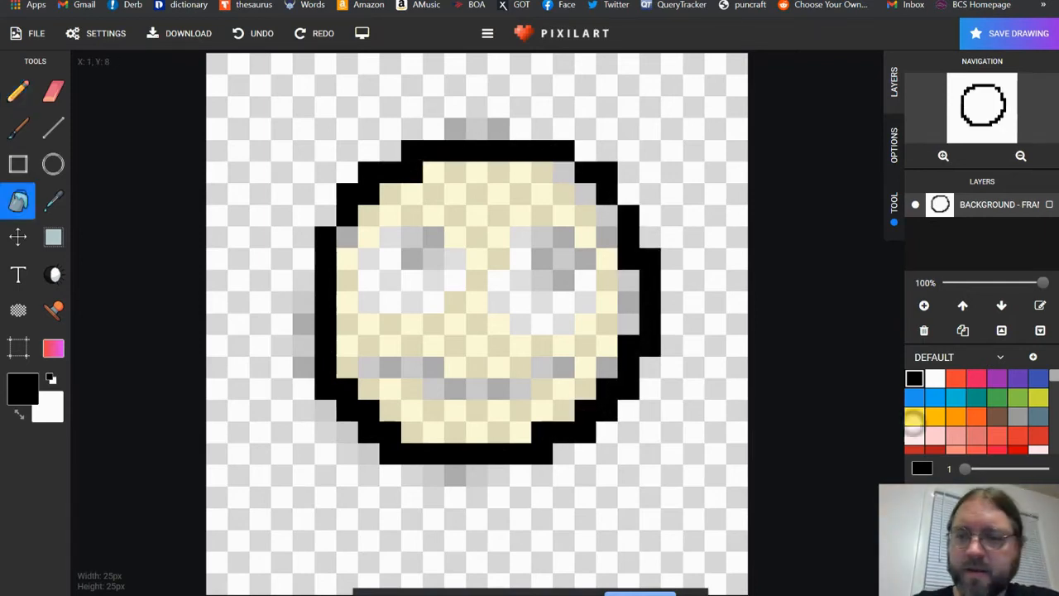
pyautogui.click(914, 416)
pyautogui.click(520, 324)
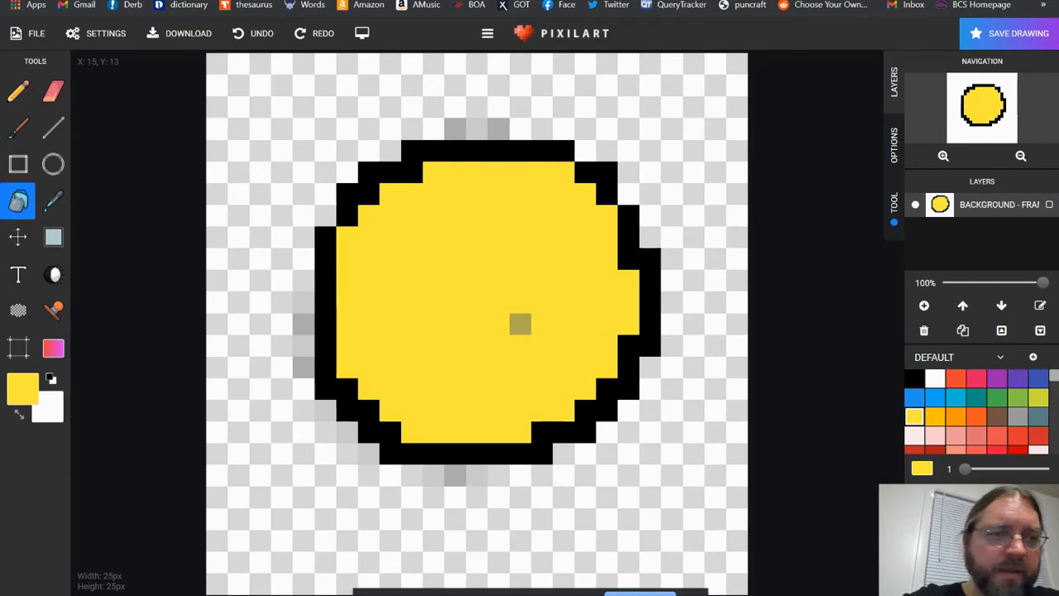
# Draw two white eyes freehand on the second frame's yellow face
pyautogui.press('b')
pyautogui.click(935, 379)
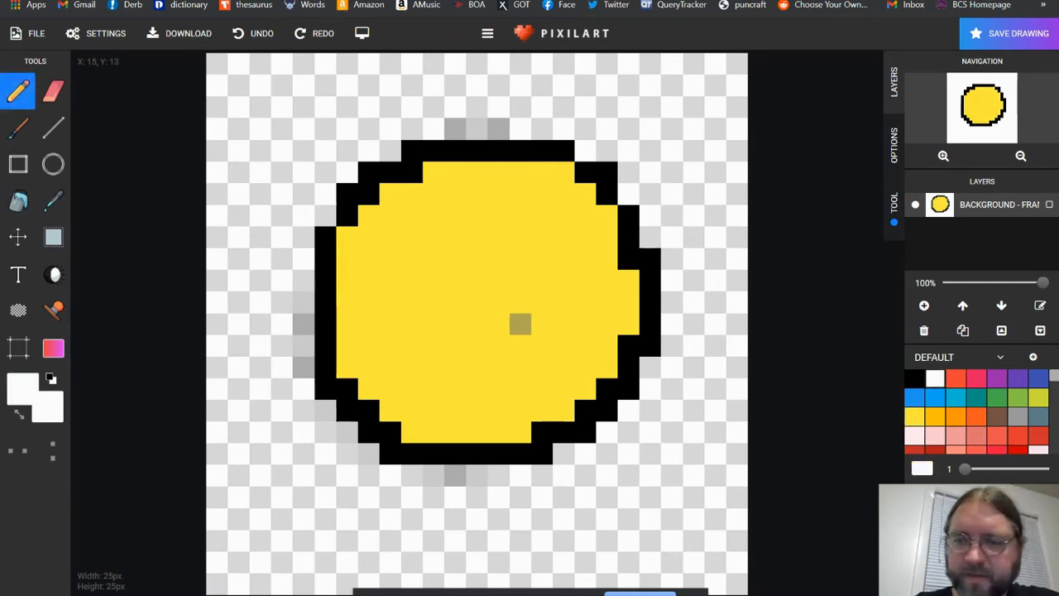
pyautogui.moveTo(531, 217)
pyautogui.mouseDown()
pyautogui.moveTo(528, 287)
pyautogui.moveTo(574, 265)
pyautogui.moveTo(507, 240)
pyautogui.moveTo(562, 279)
pyautogui.moveTo(545, 257)
pyautogui.mouseUp()
pyautogui.moveTo(389, 227)
pyautogui.mouseDown()
pyautogui.moveTo(435, 239)
pyautogui.moveTo(421, 239)
pyautogui.moveTo(432, 258)
pyautogui.mouseUp()
# Draw black pupils in the lower right of both eyes and a nearly straight black mouth on the second frame
pyautogui.click(914, 378)
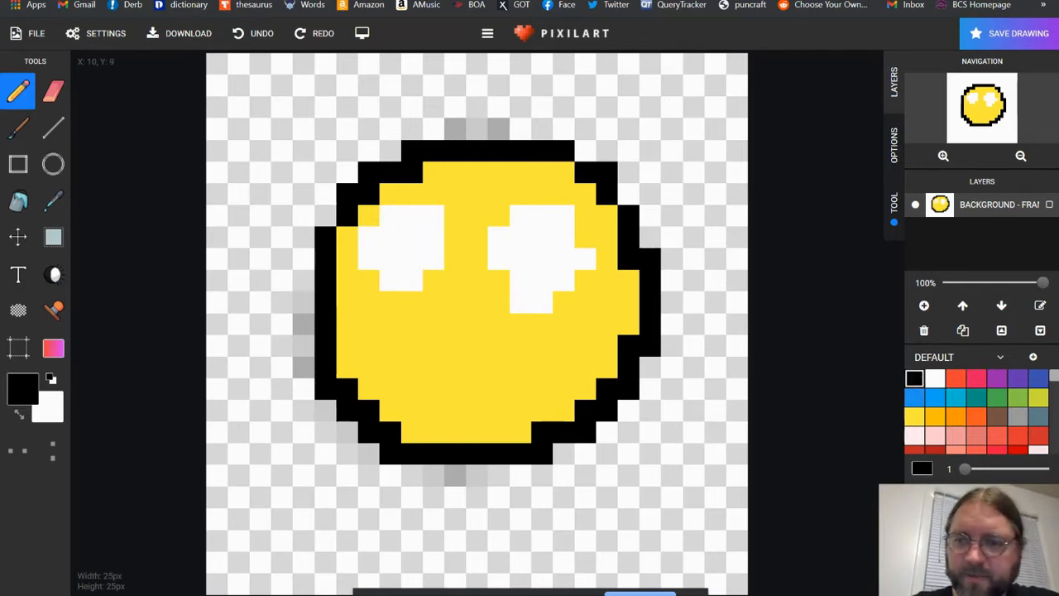
pyautogui.moveTo(546, 258); pyautogui.dragTo(579, 286)
pyautogui.moveTo(428, 265); pyautogui.dragTo(411, 275)
pyautogui.moveTo(368, 344)
pyautogui.mouseDown()
pyautogui.moveTo(393, 358)
pyautogui.moveTo(470, 373)
pyautogui.moveTo(571, 362)
pyautogui.mouseUp()
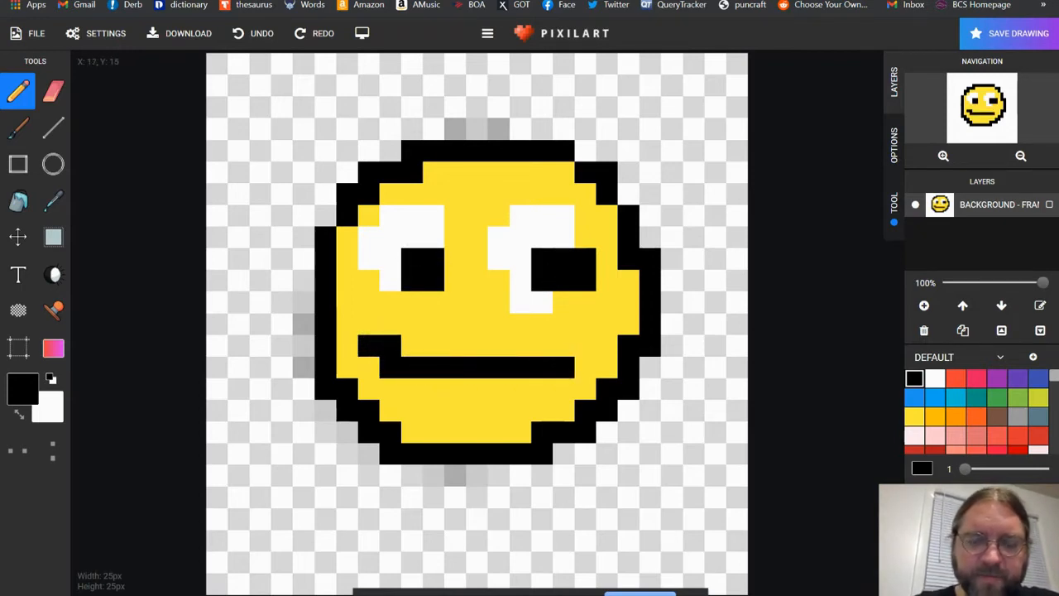
# Switch back and forth between frames 1 and 2 to compare how the freehand redrawn face moves
pyautogui.moveTo(125, 592)
pyautogui.click(33, 584)
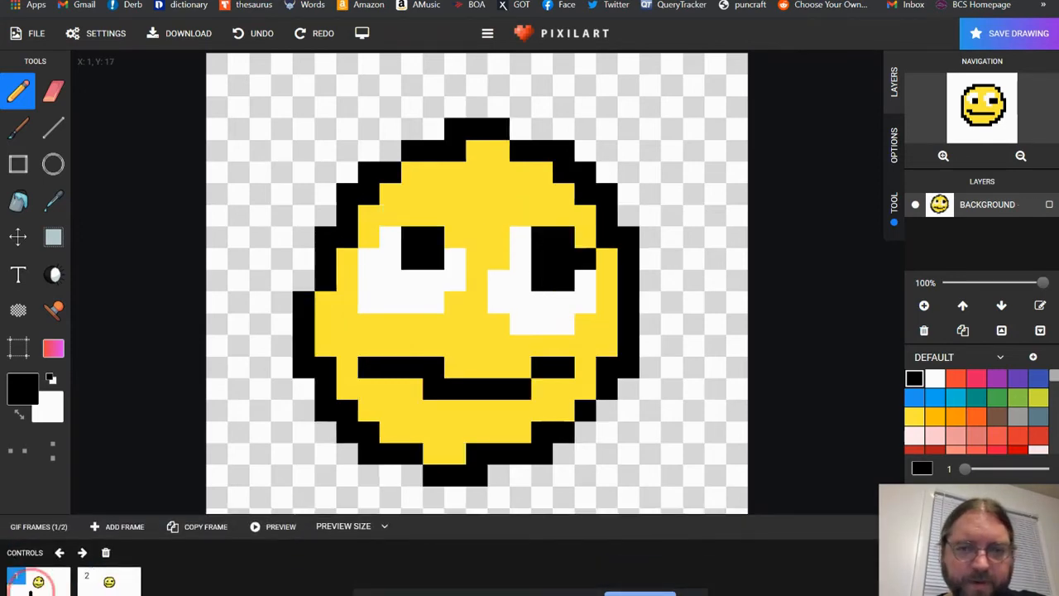
pyautogui.click(99, 583)
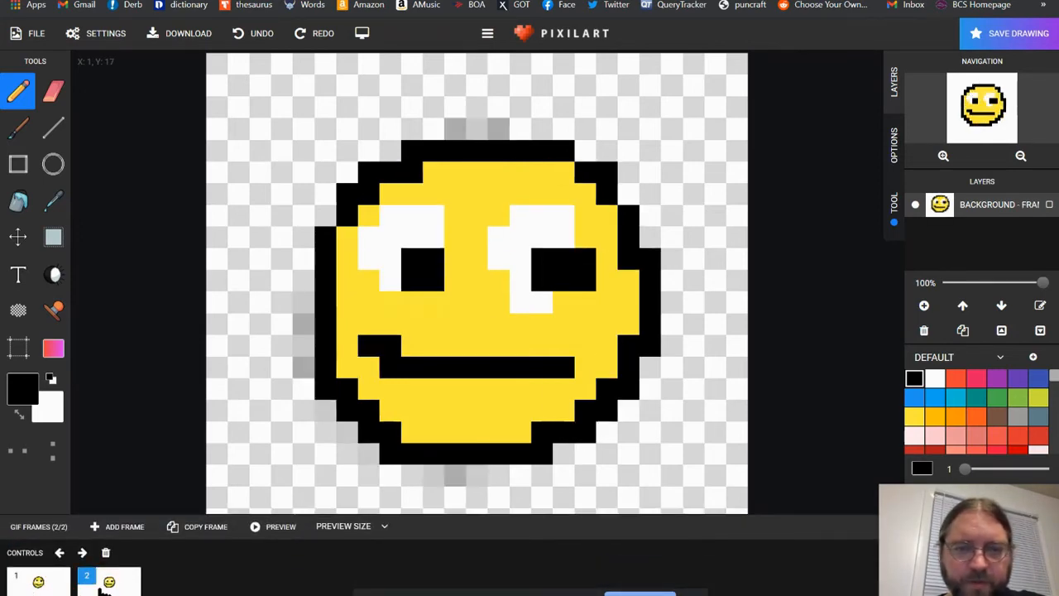
pyautogui.click(36, 582)
pyautogui.click(96, 585)
pyautogui.click(51, 584)
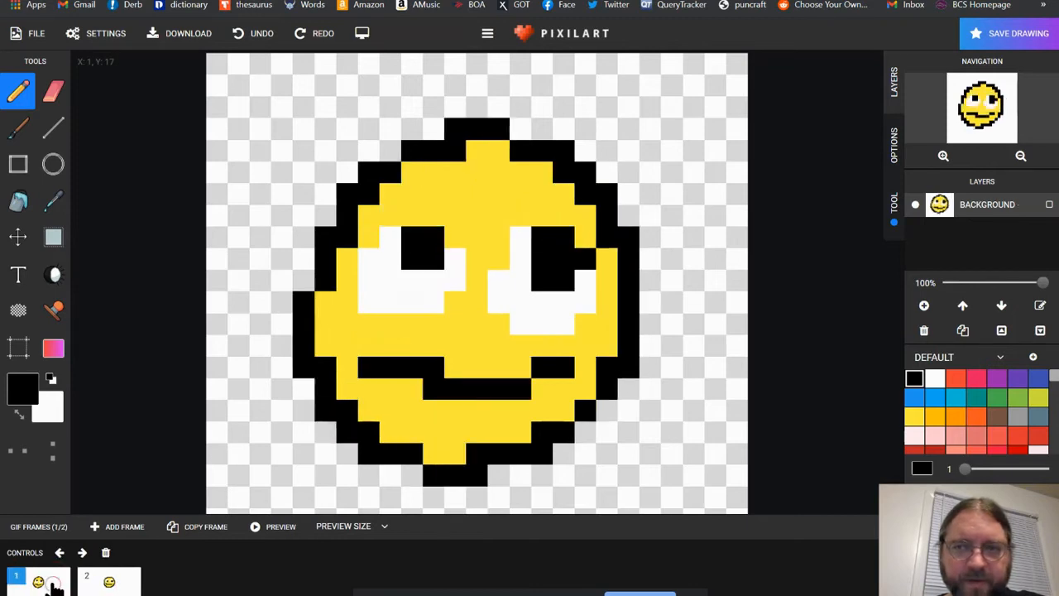
pyautogui.click(119, 585)
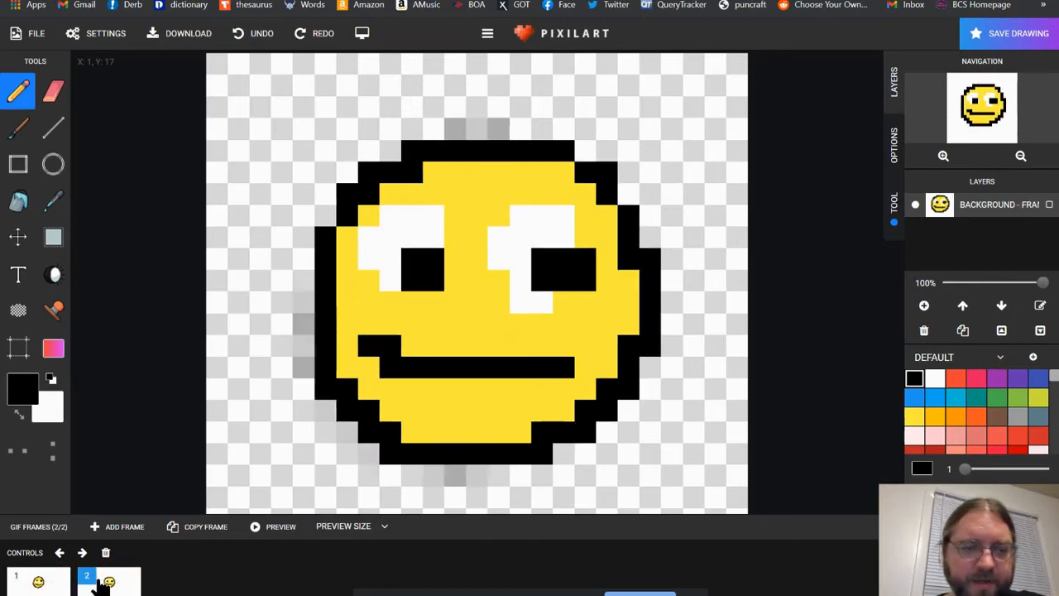
pyautogui.click(54, 589)
pyautogui.click(100, 586)
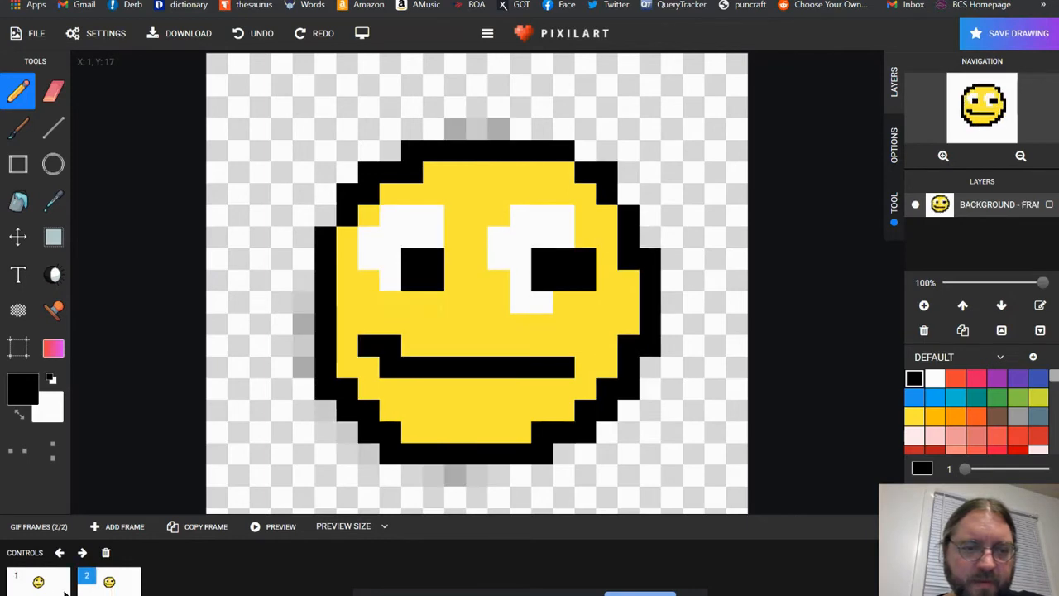
pyautogui.click(48, 588)
pyautogui.click(112, 589)
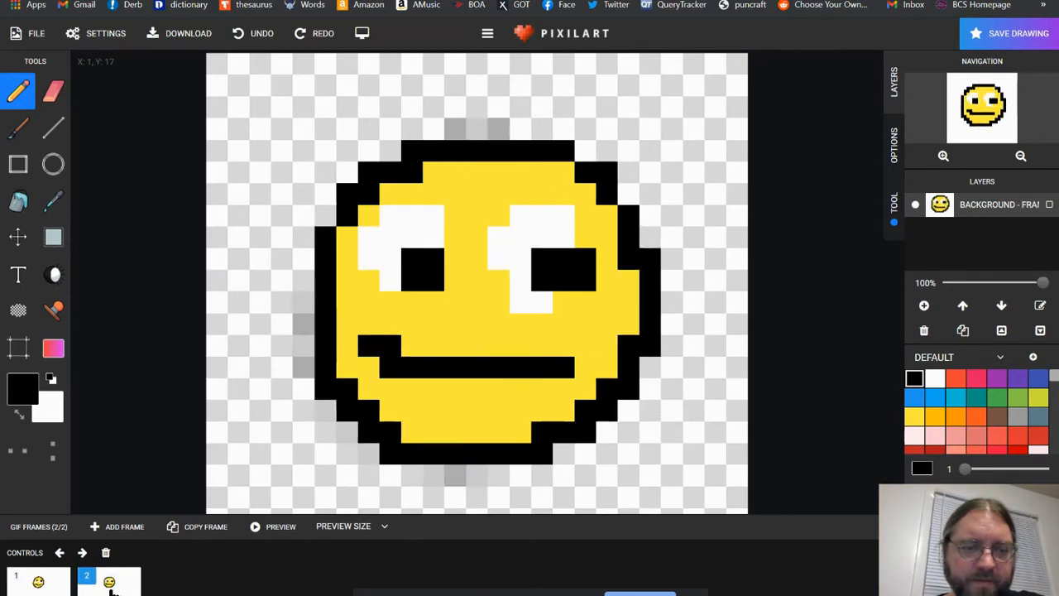
pyautogui.click(37, 584)
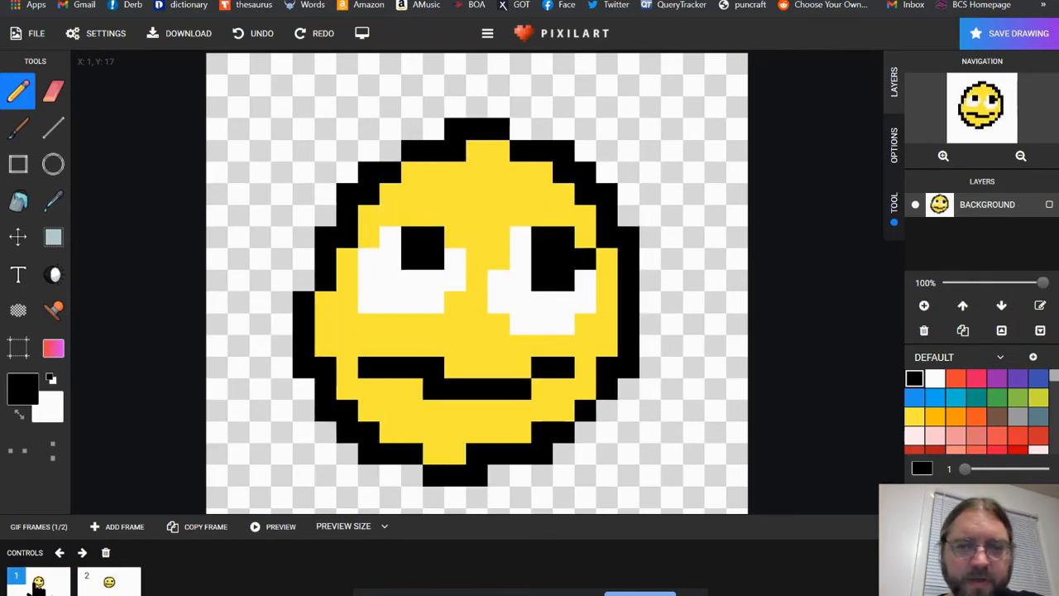
pyautogui.click(108, 586)
pyautogui.click(53, 587)
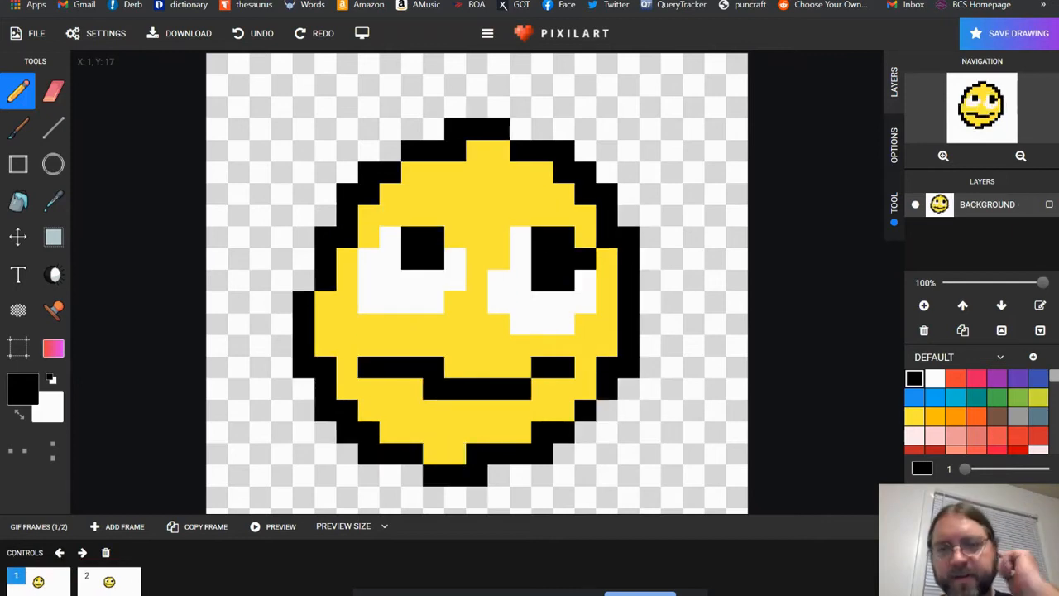
# Delete the freehand second frame and create a new second frame by copying frame 1
pyautogui.click(107, 584)
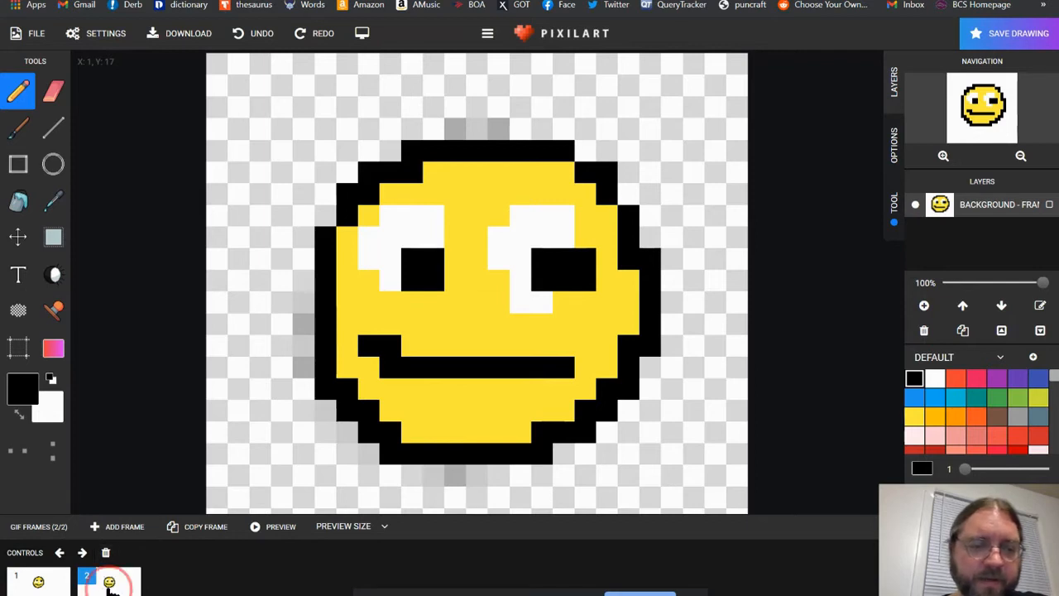
pyautogui.click(106, 556)
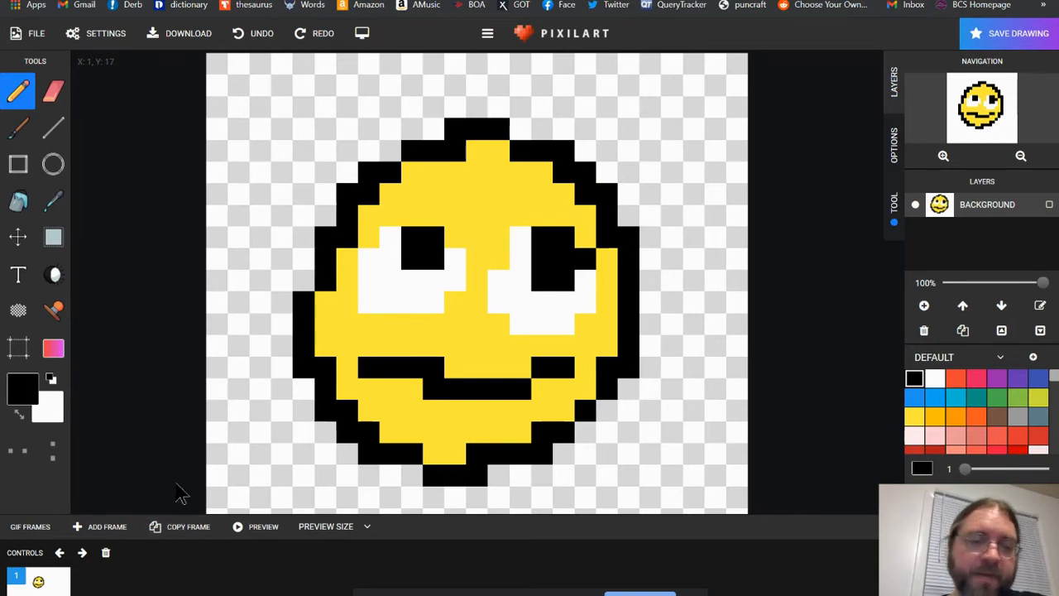
pyautogui.click(174, 531)
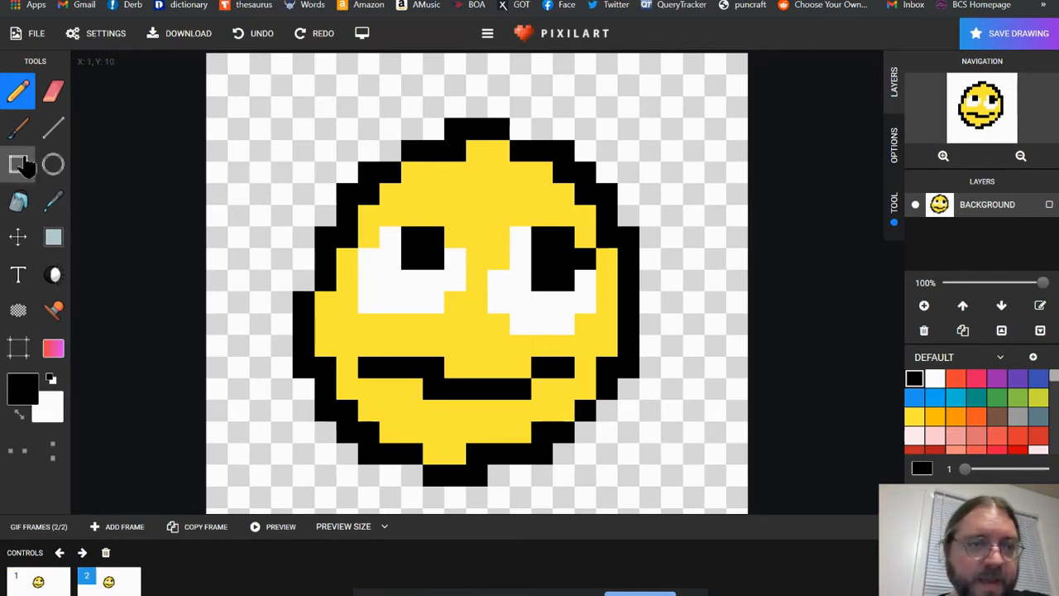
# Paint over the black pupils of both eyes with white on the copied frame
pyautogui.click(936, 378)
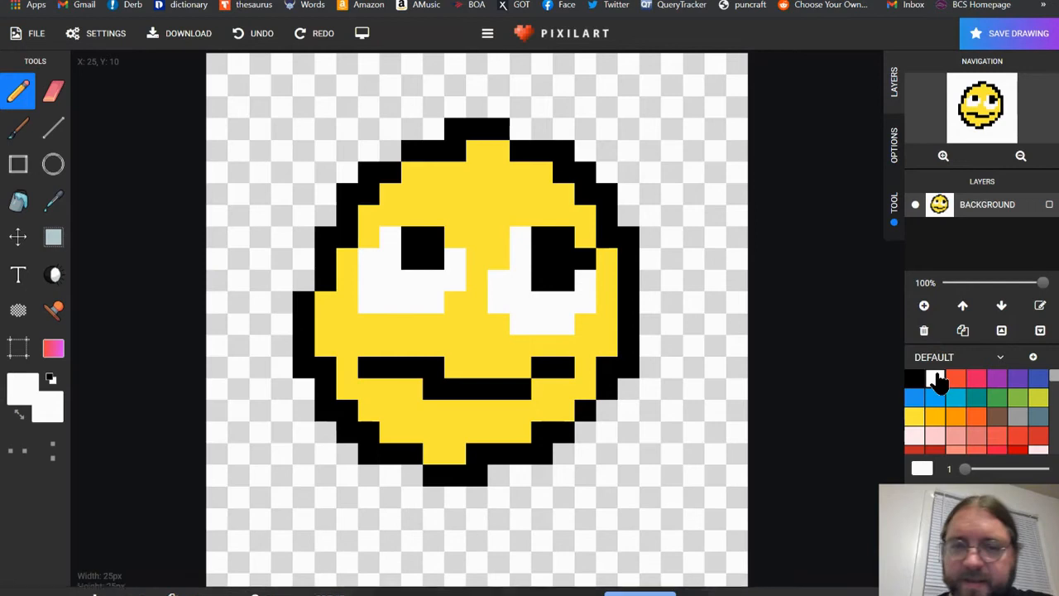
pyautogui.moveTo(559, 290)
pyautogui.mouseDown()
pyautogui.moveTo(541, 269)
pyautogui.moveTo(548, 248)
pyautogui.moveTo(577, 262)
pyautogui.moveTo(564, 280)
pyautogui.mouseUp()
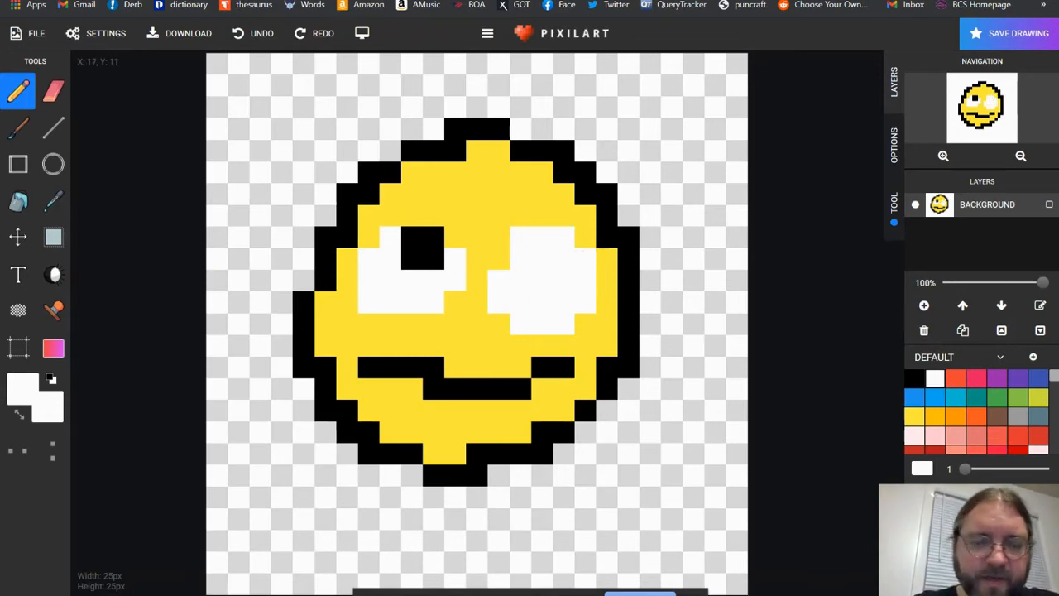
pyautogui.moveTo(410, 273)
pyautogui.mouseDown()
pyautogui.moveTo(398, 260)
pyautogui.moveTo(433, 268)
pyautogui.moveTo(419, 243)
pyautogui.moveTo(431, 251)
pyautogui.moveTo(434, 237)
pyautogui.mouseUp()
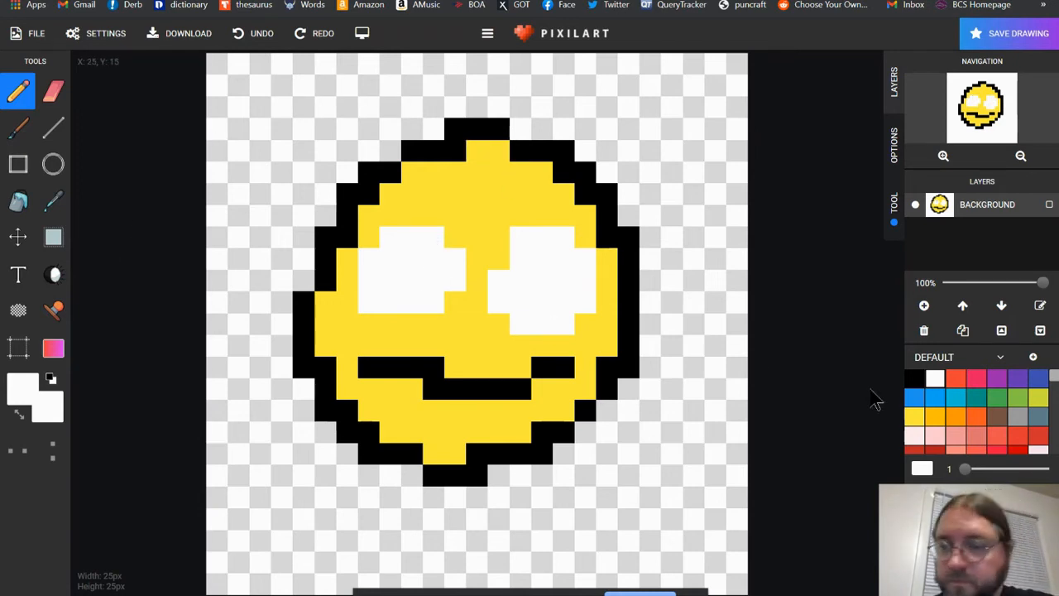
# Draw black pupils at the right sides of both eyes and thicken the mouth with a four-pixel black row beneath it
pyautogui.click(914, 379)
pyautogui.moveTo(581, 279)
pyautogui.mouseDown()
pyautogui.moveTo(568, 285)
pyautogui.moveTo(583, 300)
pyautogui.moveTo(581, 258)
pyautogui.mouseUp()
pyautogui.moveTo(446, 257); pyautogui.dragTo(421, 296)
pyautogui.click(447, 410)
pyautogui.moveTo(447, 409)
pyautogui.mouseDown()
pyautogui.moveTo(440, 404)
pyautogui.moveTo(505, 409)
pyautogui.mouseUp()
pyautogui.click(522, 530)
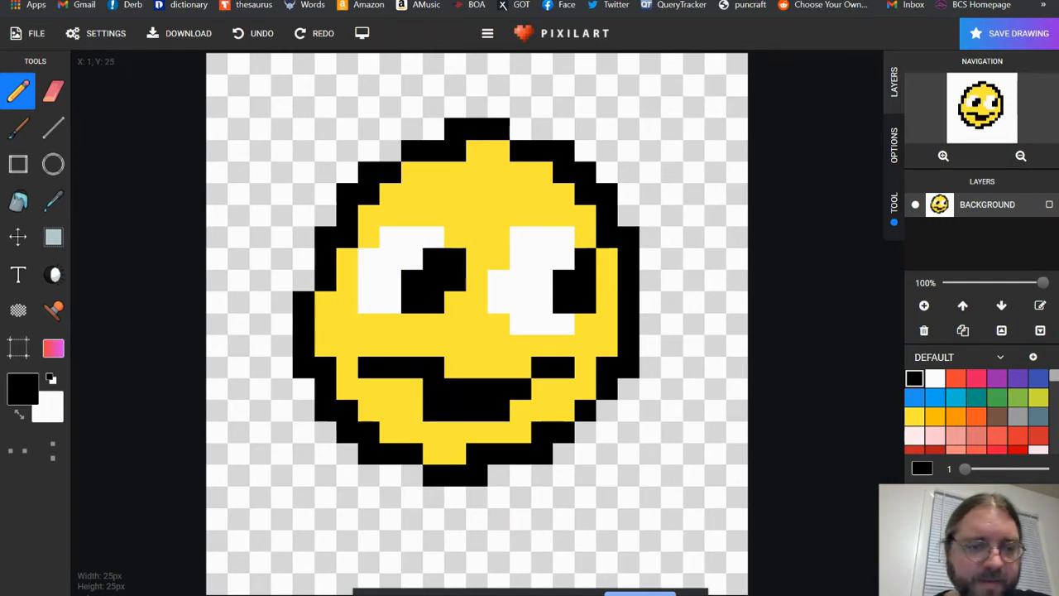
# Alternate between frames 1 and 2 to check the movement of the pupils and mouth
pyautogui.moveTo(101, 594)
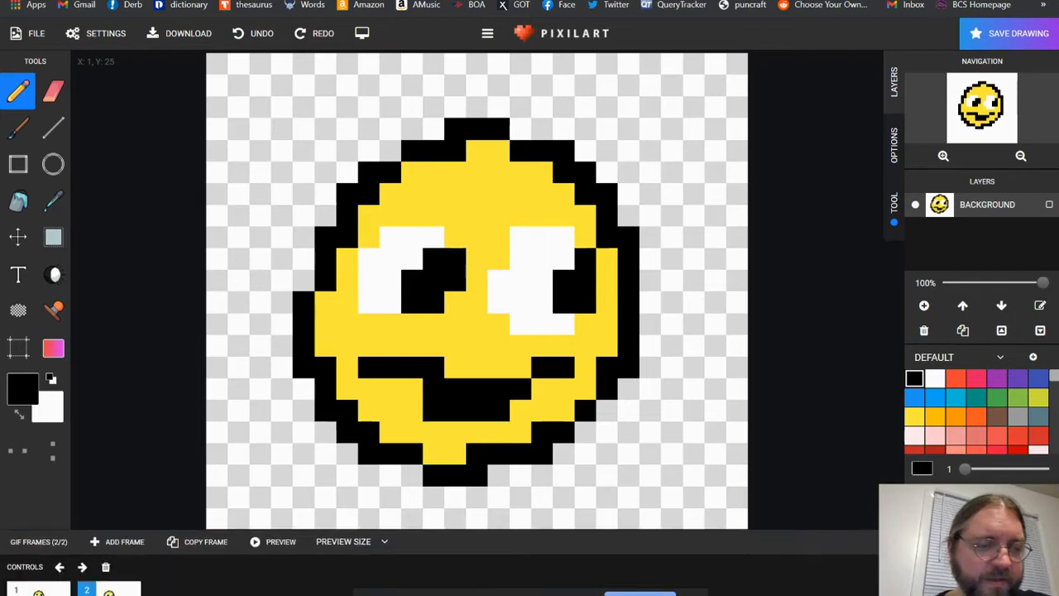
pyautogui.click(33, 578)
pyautogui.click(101, 580)
pyautogui.click(37, 579)
pyautogui.click(105, 585)
pyautogui.click(37, 584)
pyautogui.click(105, 584)
pyautogui.click(38, 584)
pyautogui.click(102, 580)
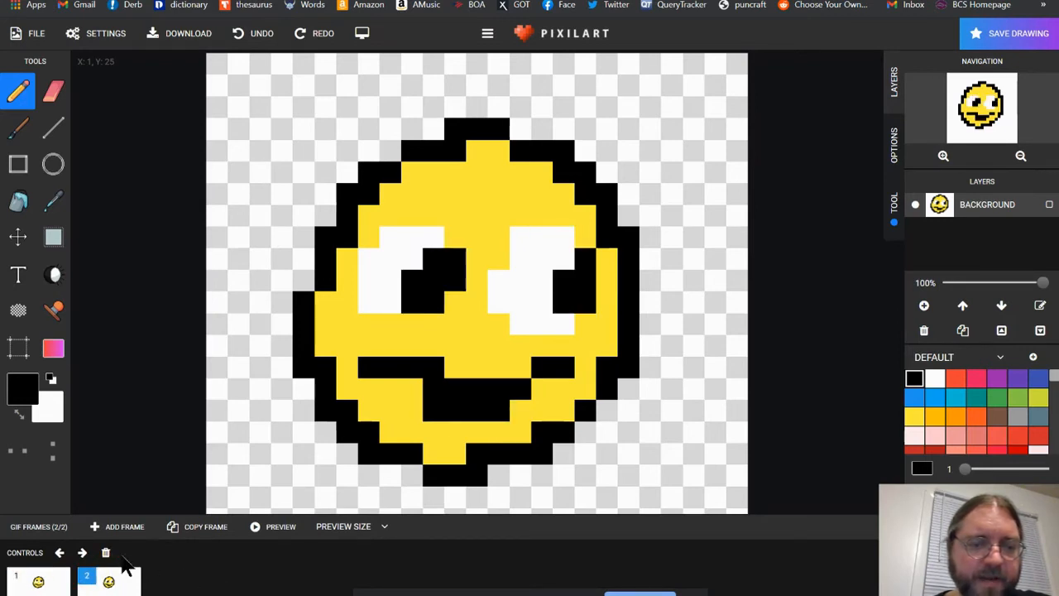
# Copy frame 2 as a third frame and extend both pupils down and to the left in black
pyautogui.click(190, 529)
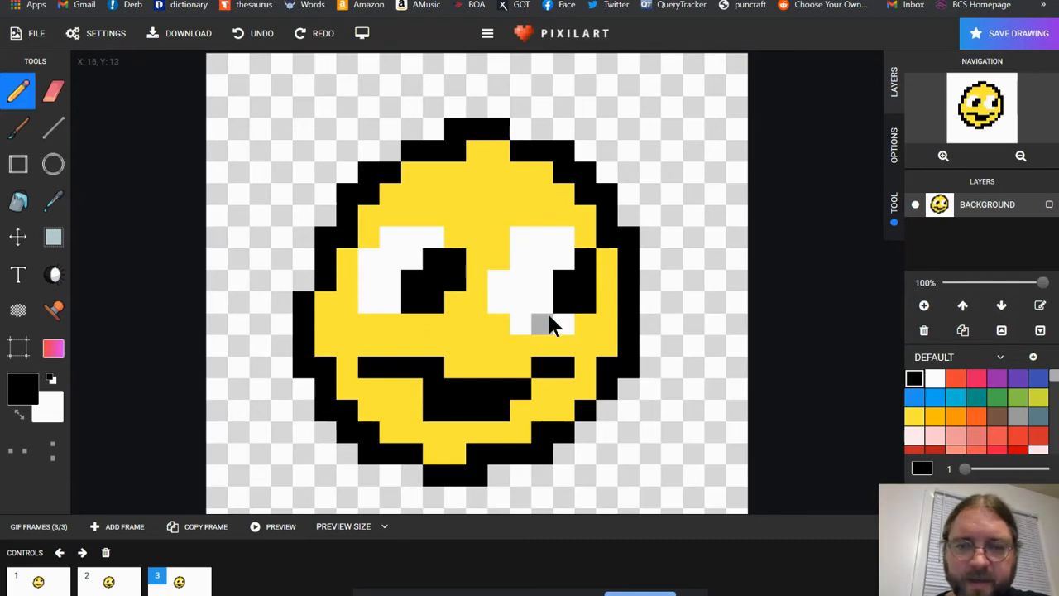
pyautogui.moveTo(554, 312); pyautogui.dragTo(543, 299)
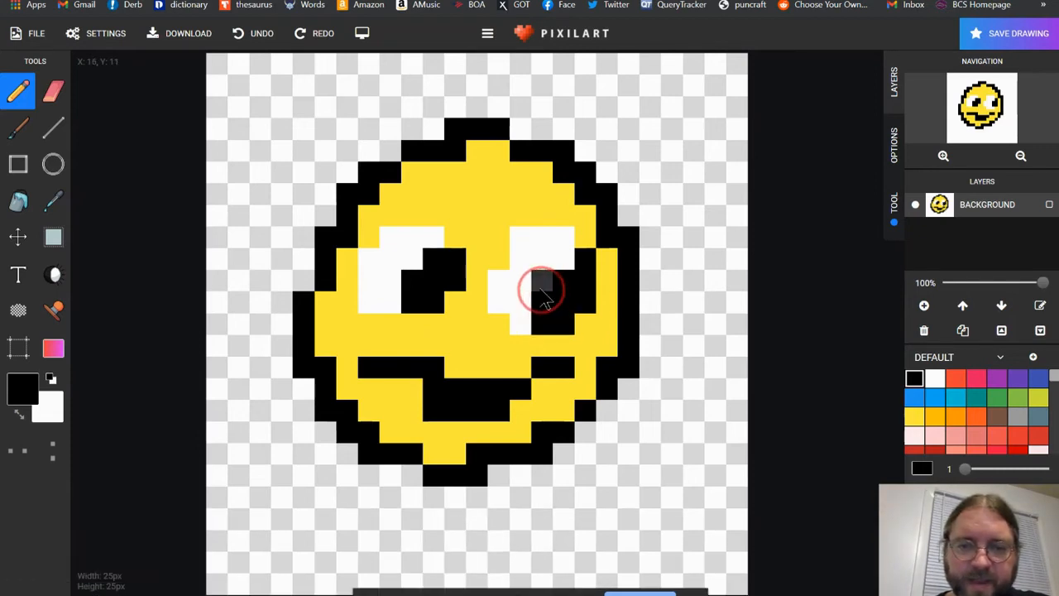
pyautogui.moveTo(399, 299); pyautogui.dragTo(395, 283)
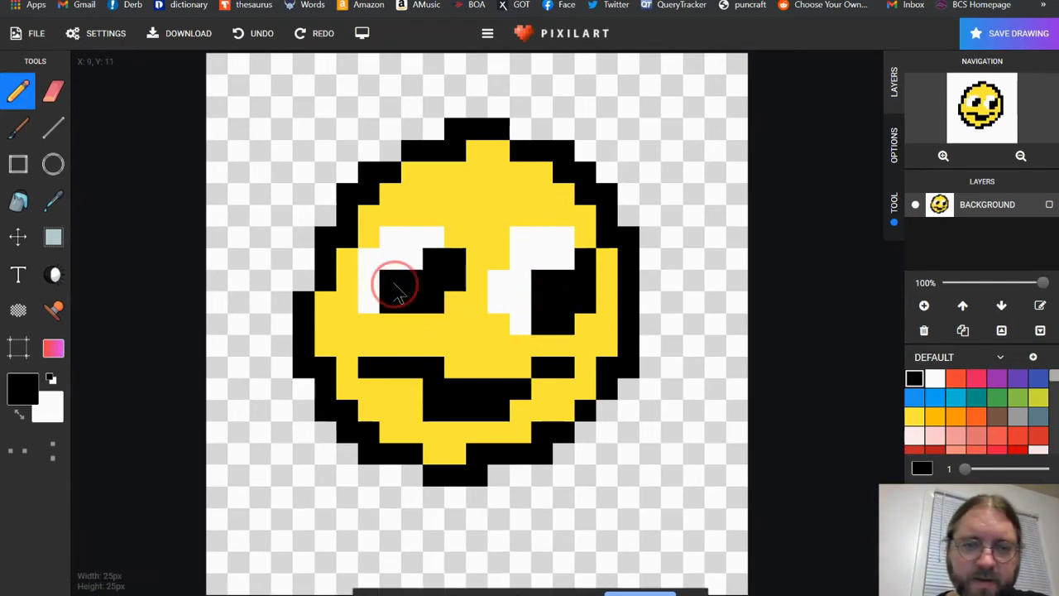
# Trim the upper pixels of both pupils with white and paint a two-pixel pink tongue at the mouth's lower left
pyautogui.click(934, 378)
pyautogui.click(586, 257)
pyautogui.click(542, 279)
pyautogui.click(457, 256)
pyautogui.click(430, 262)
pyautogui.click(389, 279)
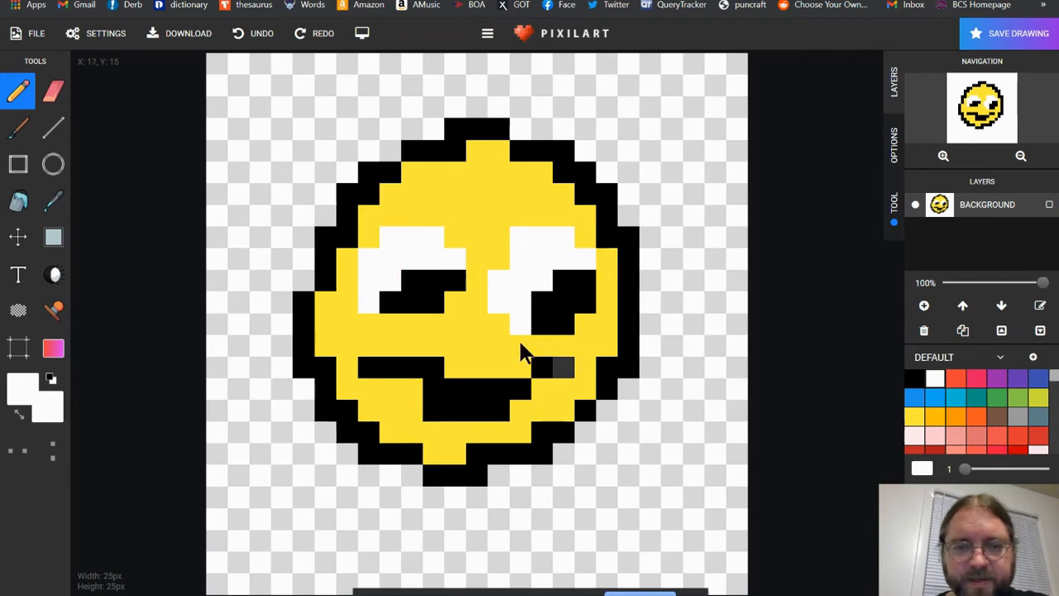
pyautogui.click(978, 380)
pyautogui.moveTo(455, 409); pyautogui.dragTo(433, 411)
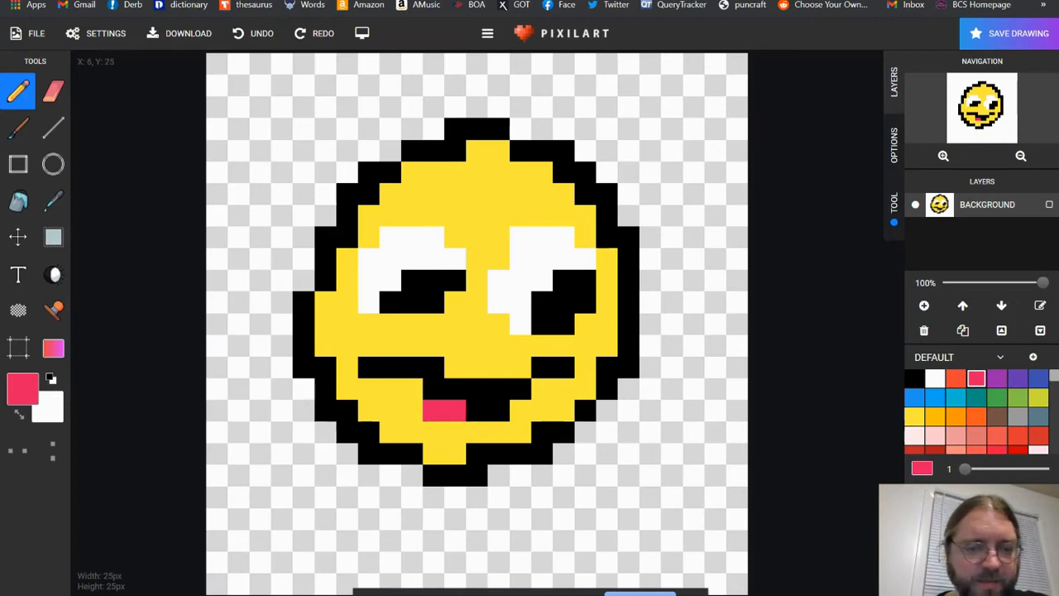
# Copy frame 3 as a fourth frame and shift both pupils left, adding black on their left and white at their upper right
pyautogui.moveTo(341, 592)
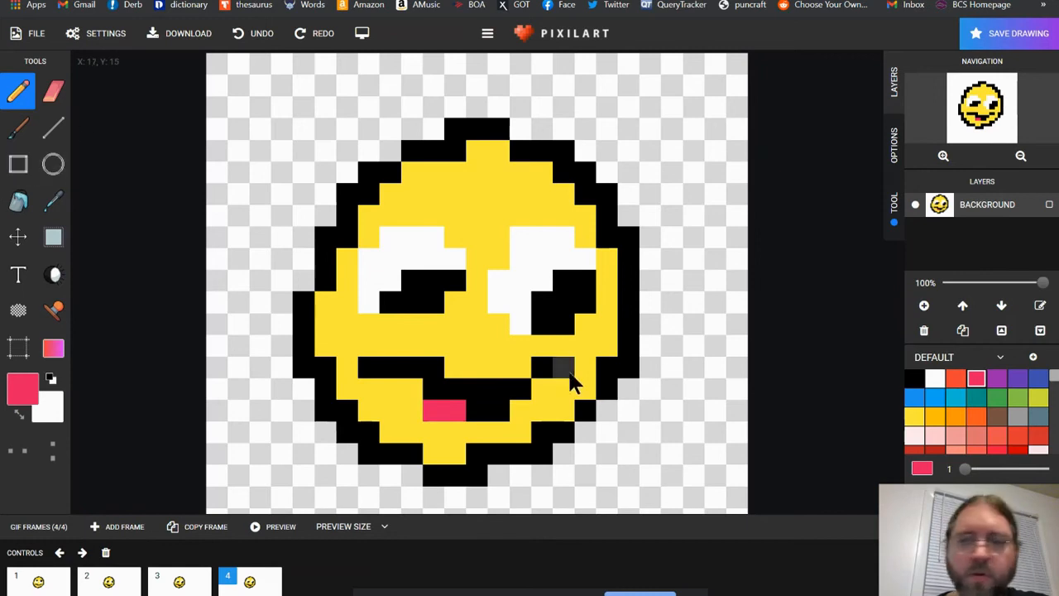
pyautogui.click(914, 378)
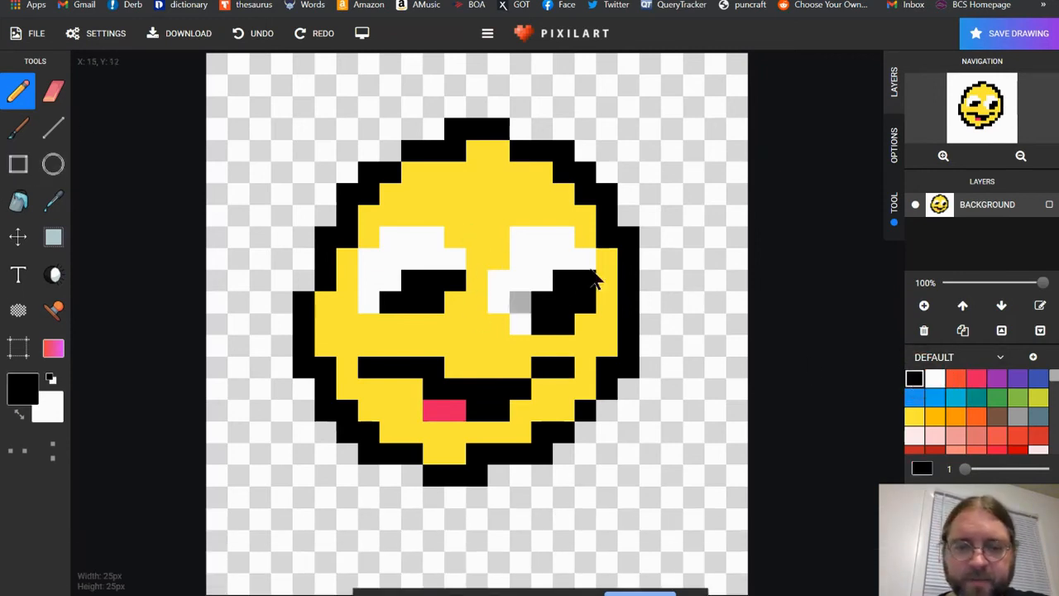
pyautogui.moveTo(539, 294); pyautogui.dragTo(527, 316)
pyautogui.moveTo(396, 281)
pyautogui.mouseDown()
pyautogui.moveTo(378, 306)
pyautogui.moveTo(367, 278)
pyautogui.mouseUp()
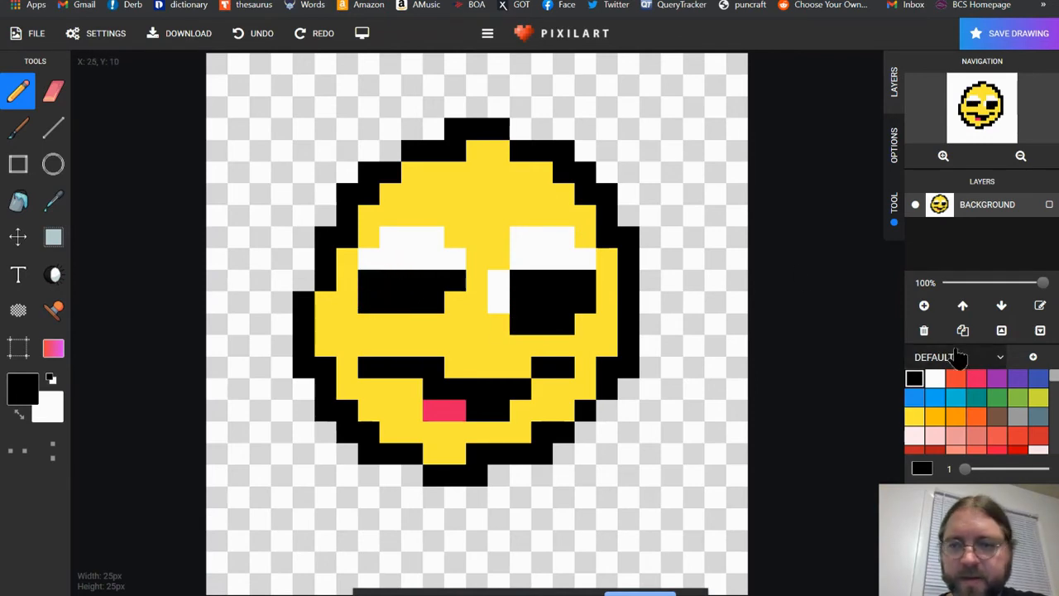
pyautogui.click(935, 380)
pyautogui.click(586, 281)
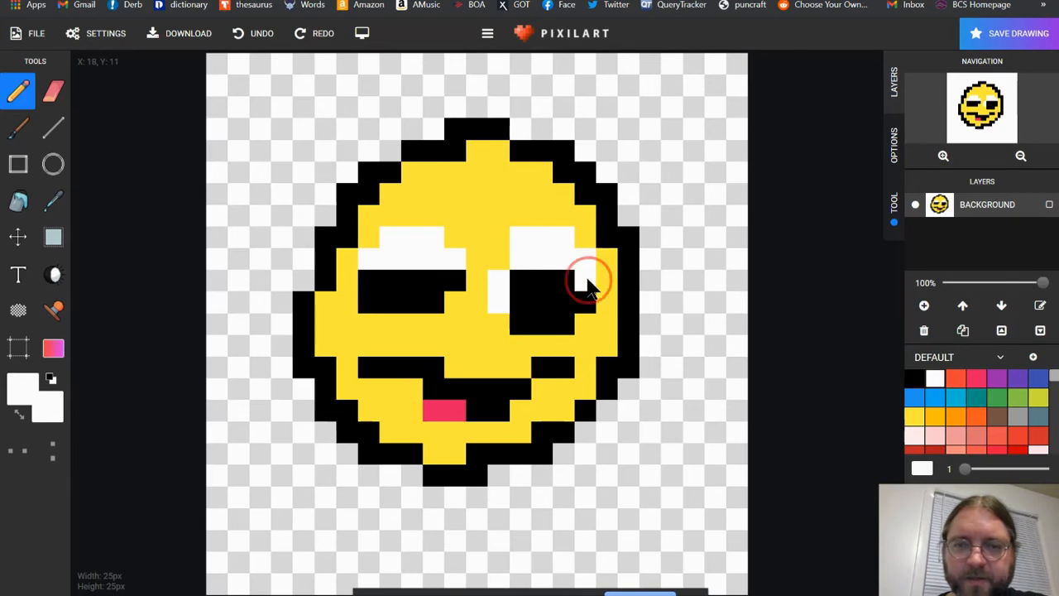
pyautogui.click(455, 279)
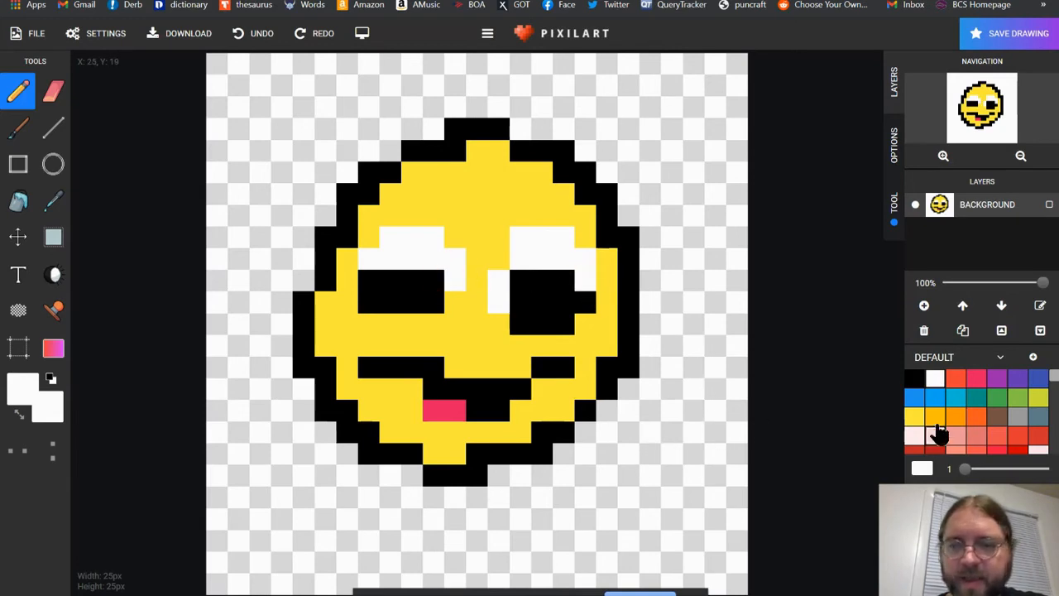
# Extend the pink tongue below and to the left of the mouth, and copy the finished frame as frame 5
pyautogui.click(976, 380)
pyautogui.click(443, 428)
pyautogui.click(417, 392)
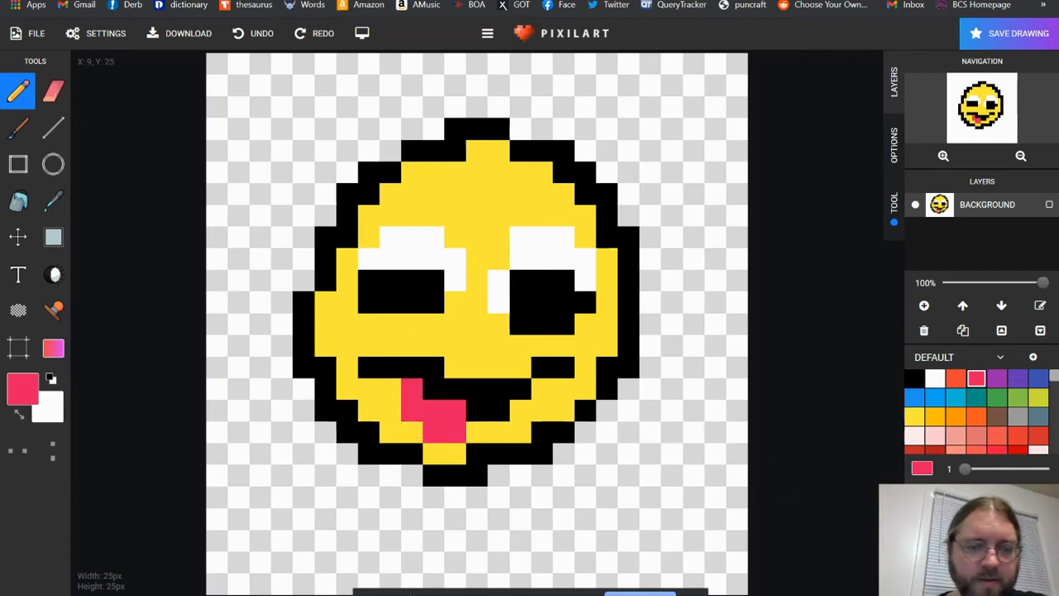
pyautogui.click(206, 595)
# Go through frames 1 to 5 in order to check the movement of the eyes and tongue
pyautogui.click(34, 583)
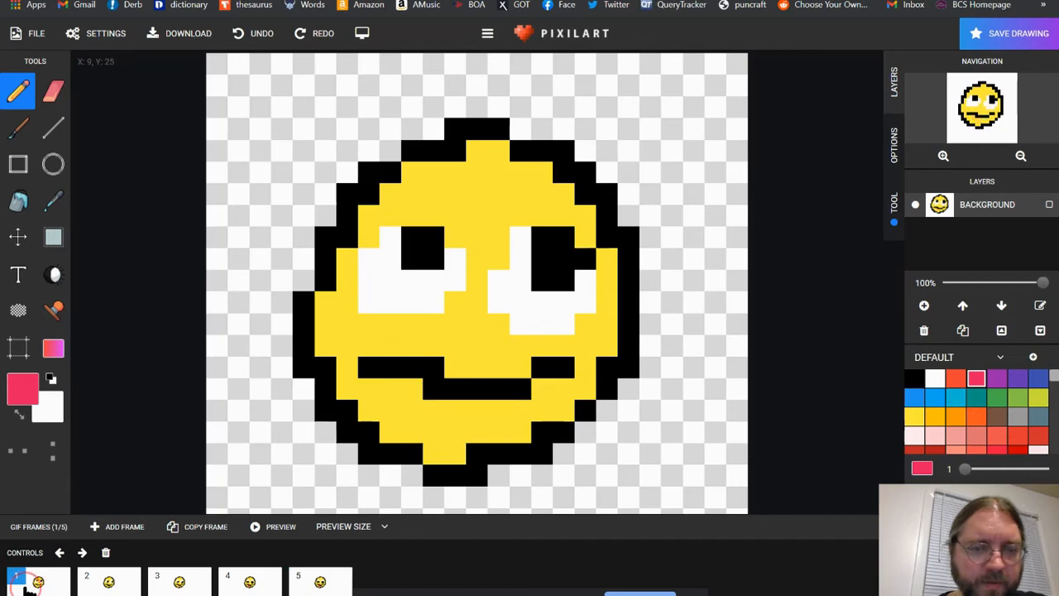
pyautogui.click(92, 590)
pyautogui.click(170, 589)
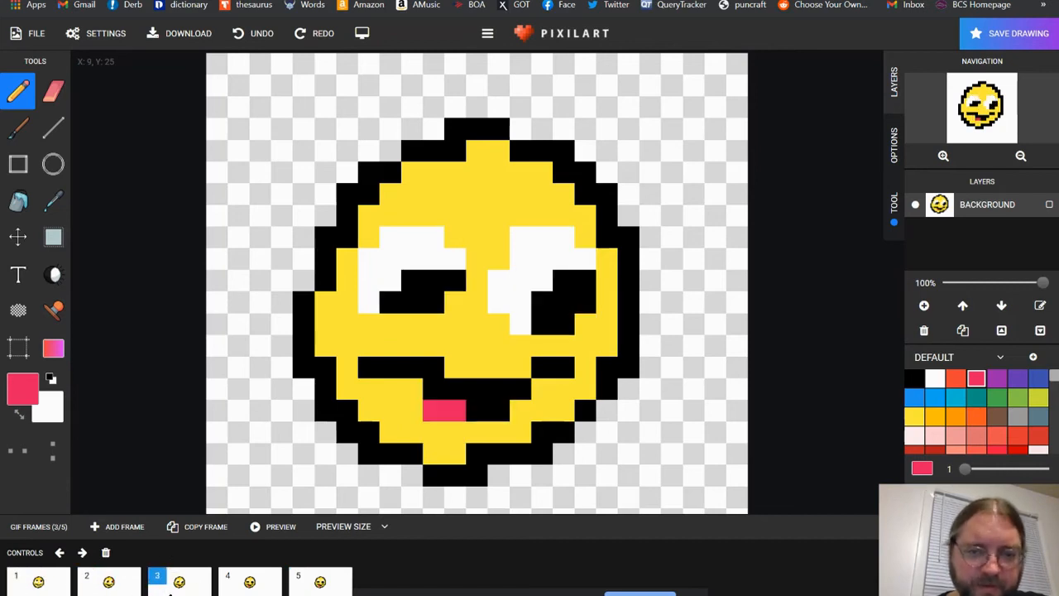
pyautogui.click(258, 585)
pyautogui.click(323, 588)
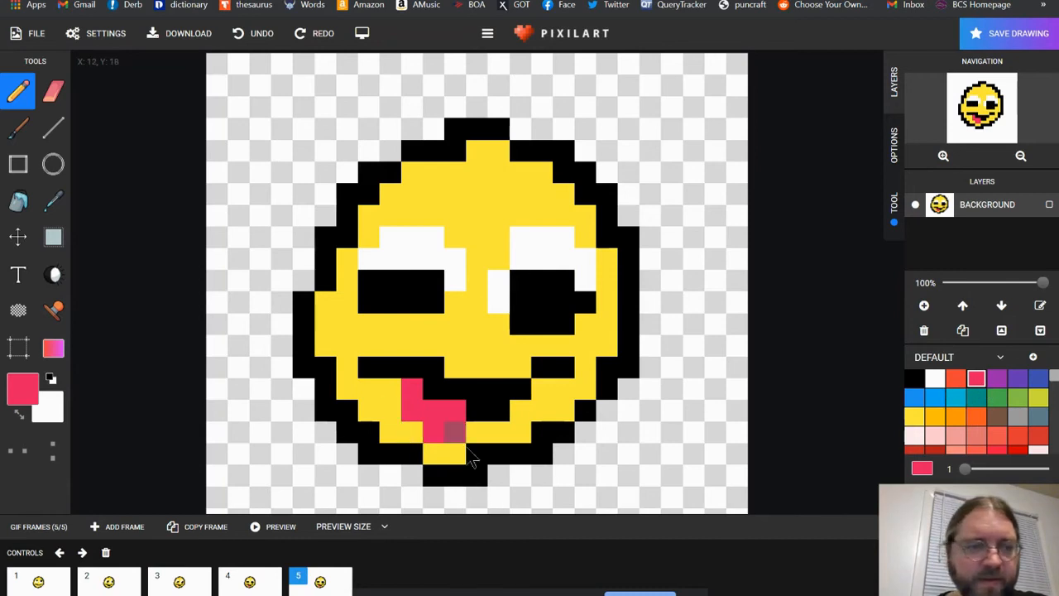
# On frame 5, lengthen the tongue down through the chin outline and extend both pupils to the eyes' left edges in black
pyautogui.moveTo(457, 455)
pyautogui.mouseDown()
pyautogui.moveTo(426, 458)
pyautogui.moveTo(426, 447)
pyautogui.moveTo(427, 468)
pyautogui.moveTo(460, 474)
pyautogui.mouseUp()
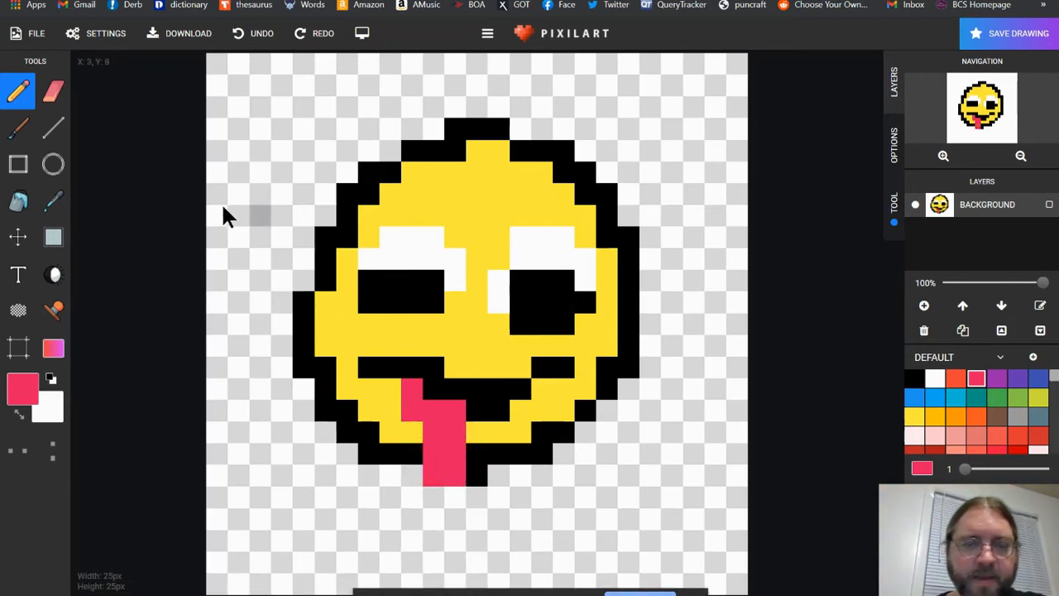
pyautogui.click(917, 380)
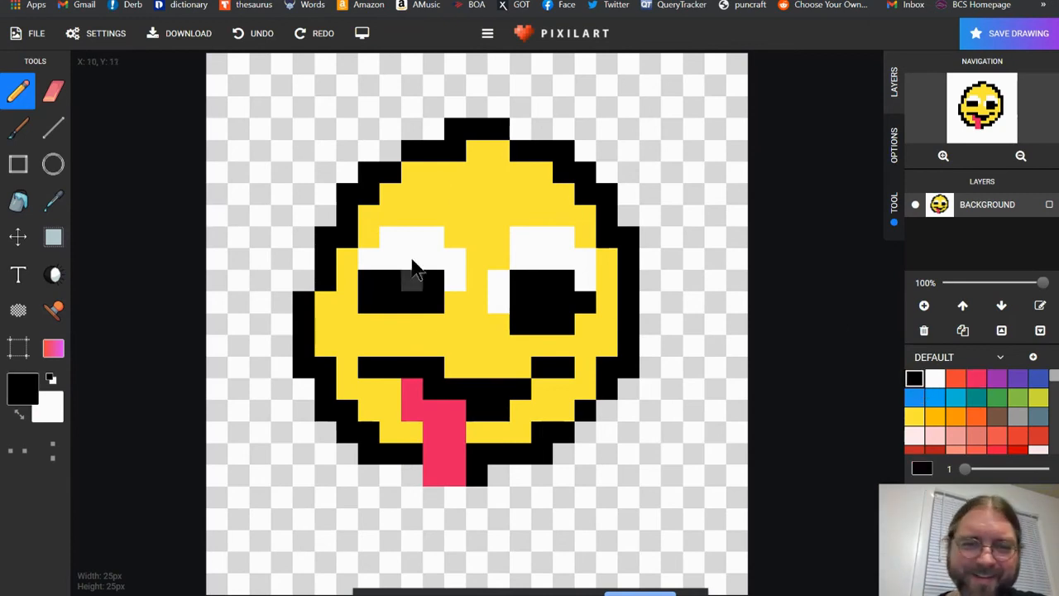
pyautogui.moveTo(515, 302); pyautogui.dragTo(502, 283)
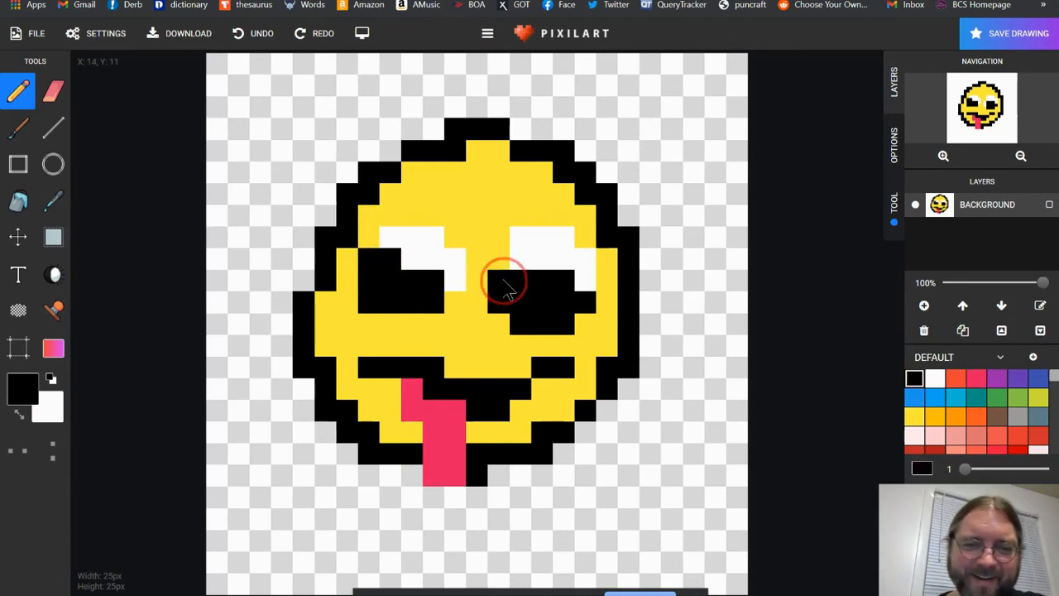
# Paint the right-side pixels of both pupils white on frame 5
pyautogui.click(938, 378)
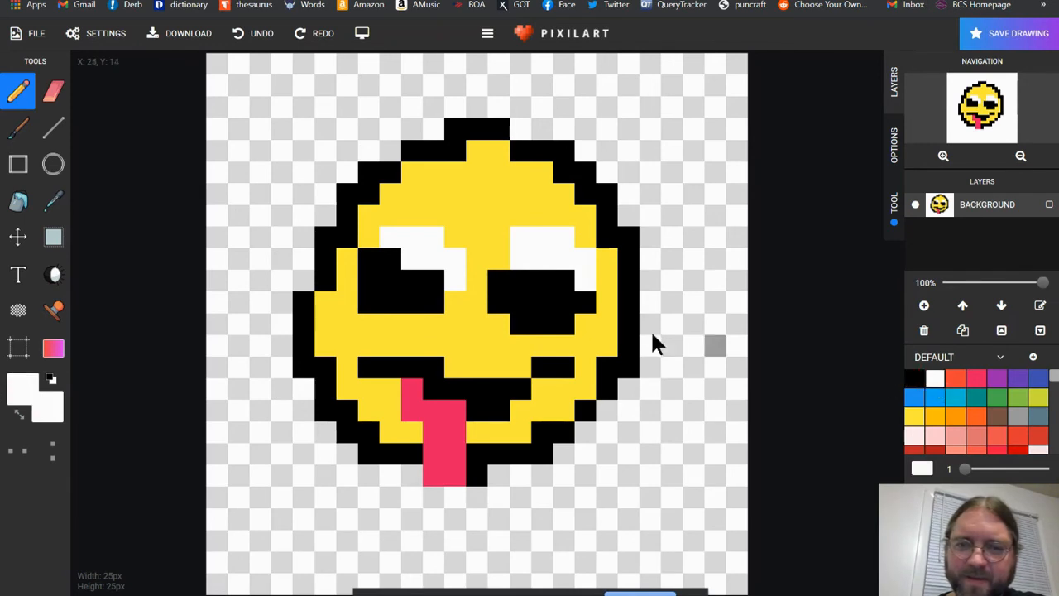
pyautogui.click(570, 283)
pyautogui.click(430, 281)
pyautogui.click(431, 299)
# Copy frame 5 as a sixth frame and lengthen the pink tongue by two pixels below the chin
pyautogui.click(189, 594)
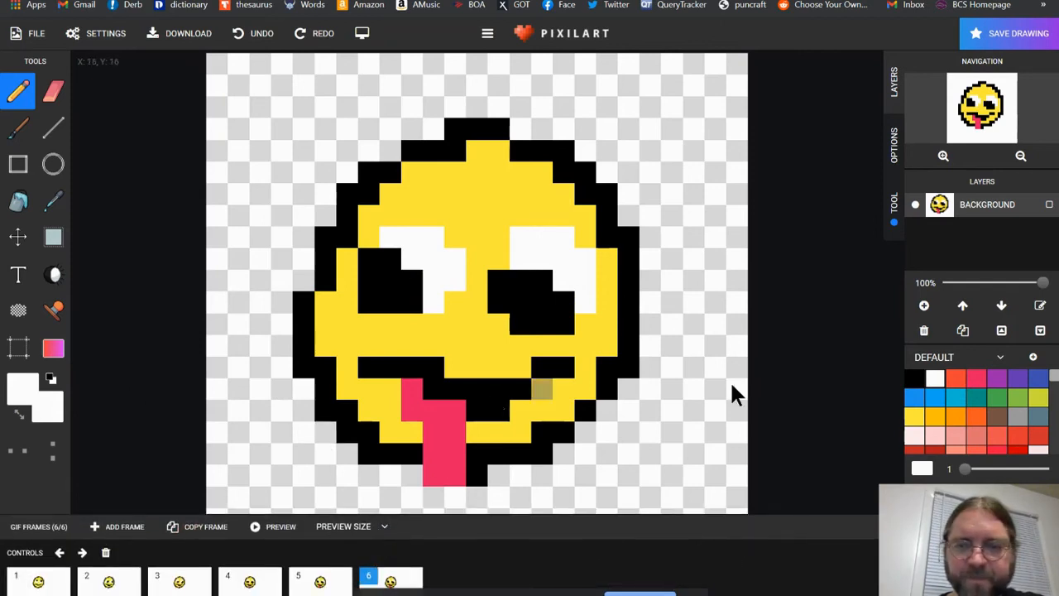
pyautogui.click(977, 381)
pyautogui.moveTo(452, 503); pyautogui.dragTo(448, 522)
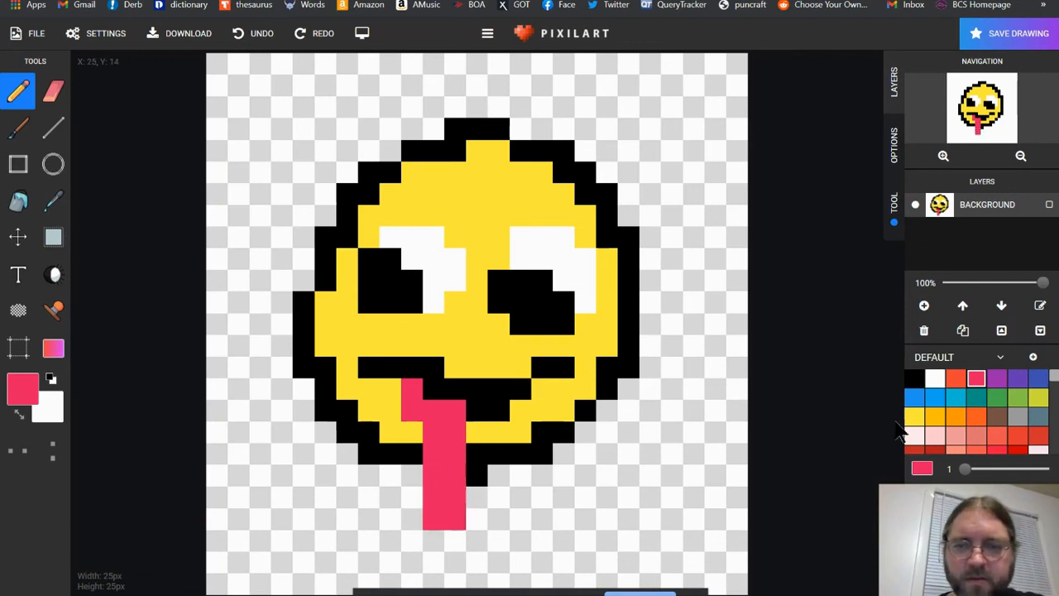
# Extend both pupils upward with black pixels along the left sides of the eyes on frame 6
pyautogui.click(915, 379)
pyautogui.click(383, 240)
pyautogui.click(520, 261)
pyautogui.click(538, 258)
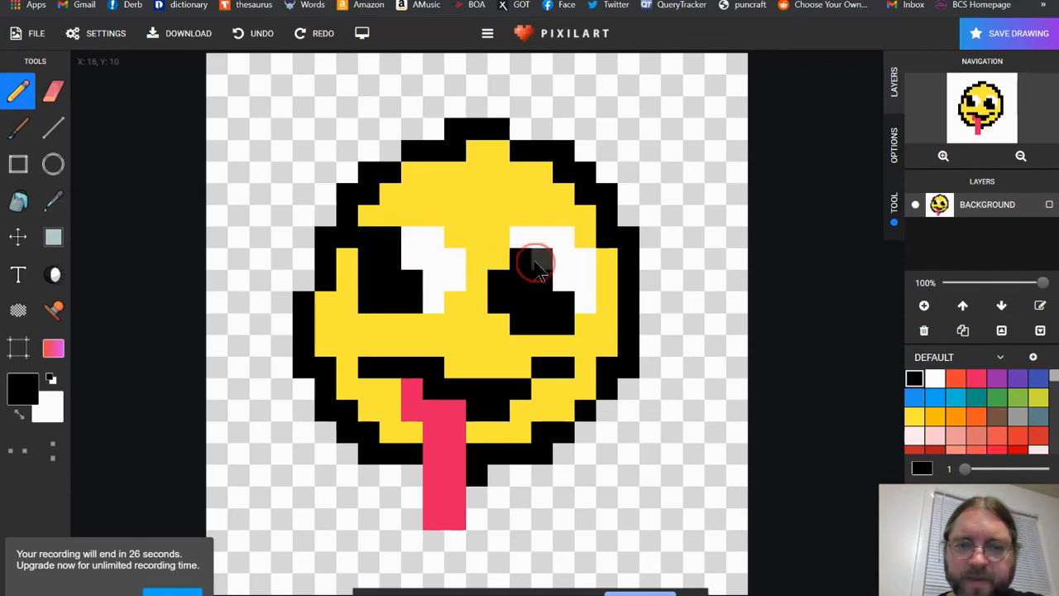
# Paint the lower-right pixels of both pupils white on frame 6
pyautogui.click(933, 379)
pyautogui.click(568, 316)
pyautogui.moveTo(416, 283); pyautogui.dragTo(416, 297)
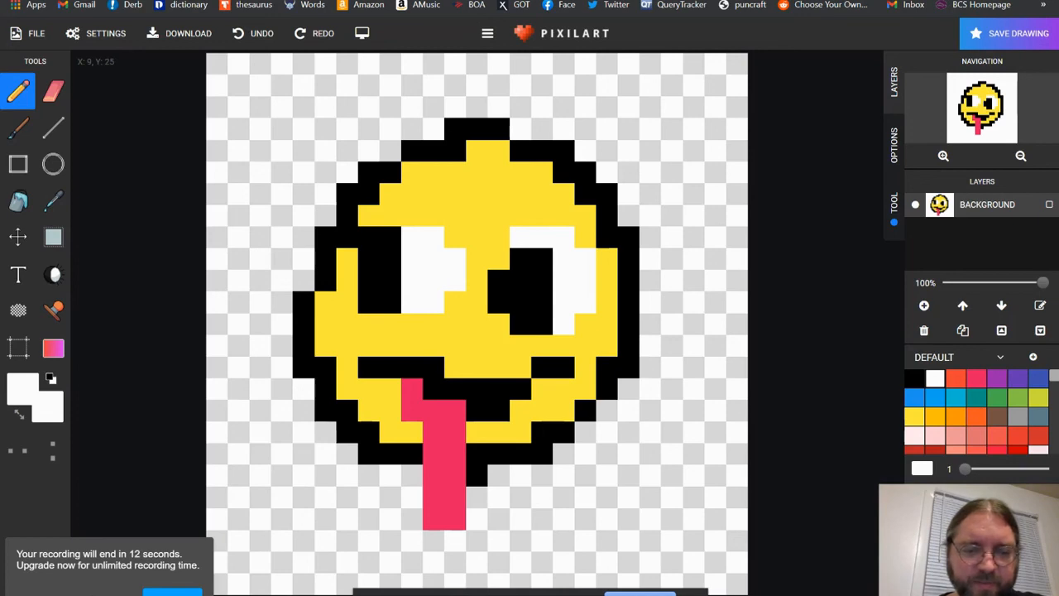
# Preview the six-frame GIF animation
pyautogui.click(254, 592)
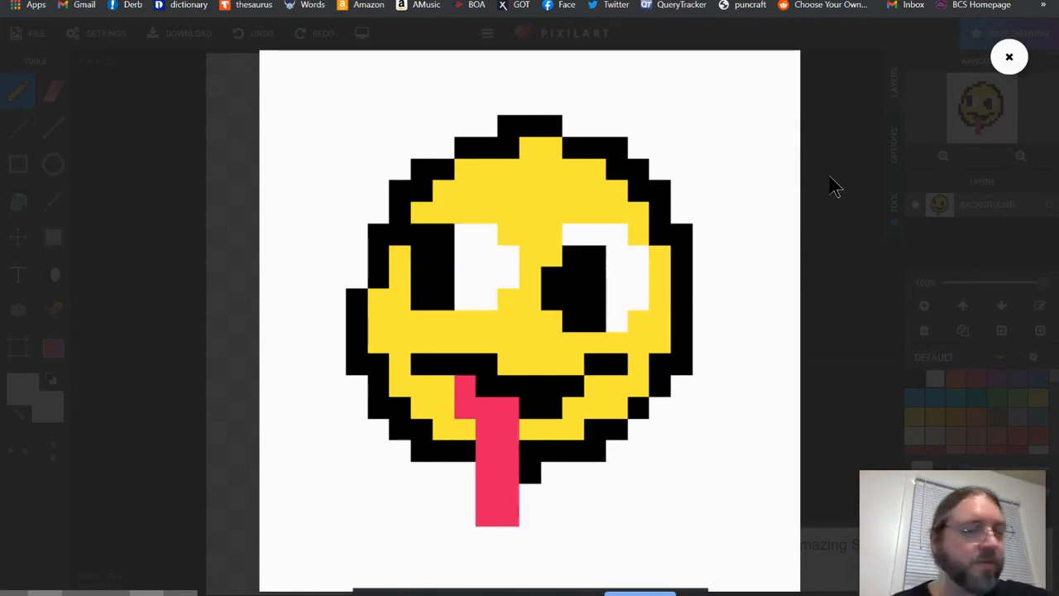
pyautogui.moveTo(701, 111)
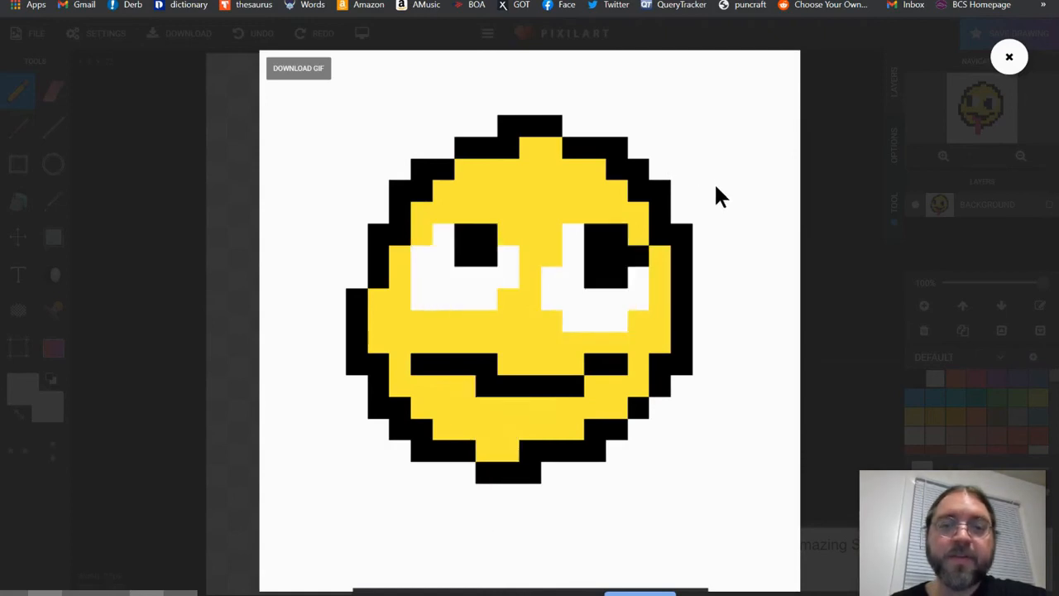